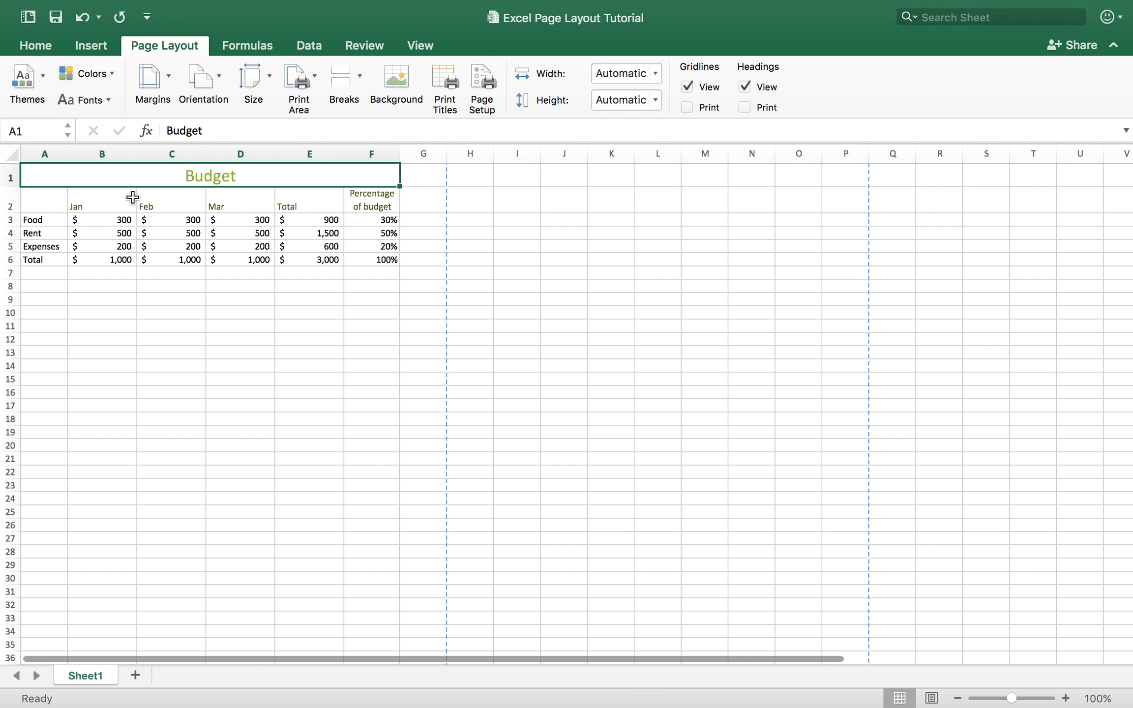
Apply the Main Event theme to the budget workbook.
click(42, 80)
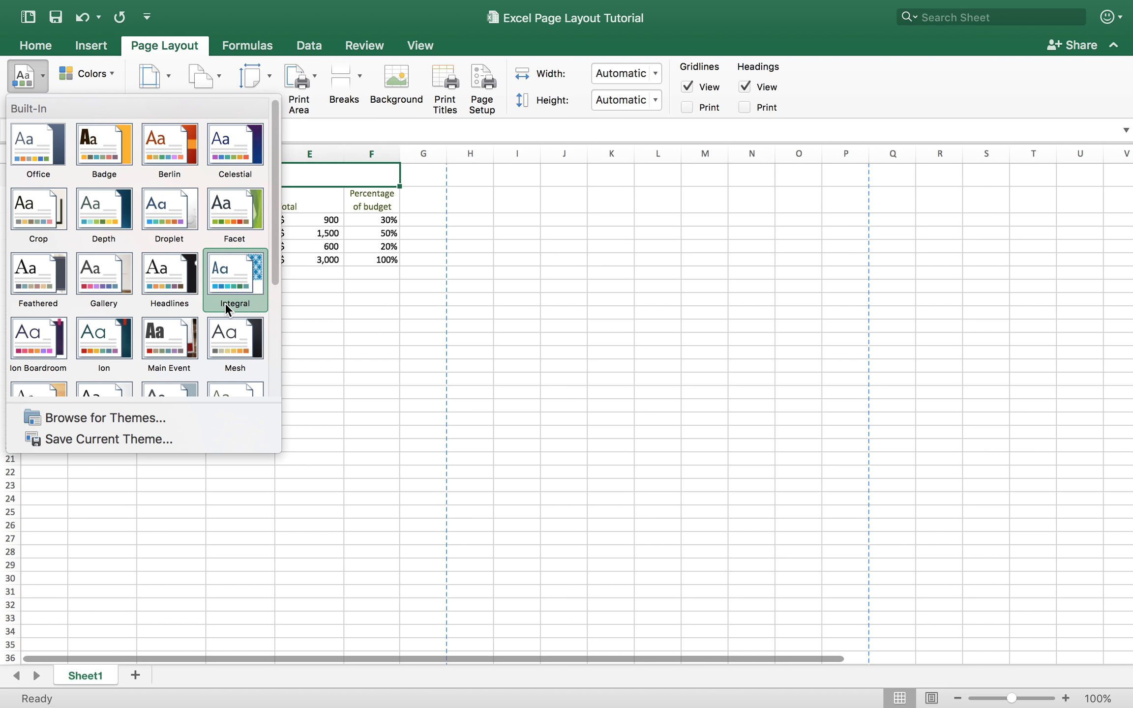
scroll(224, 303, down, 1)
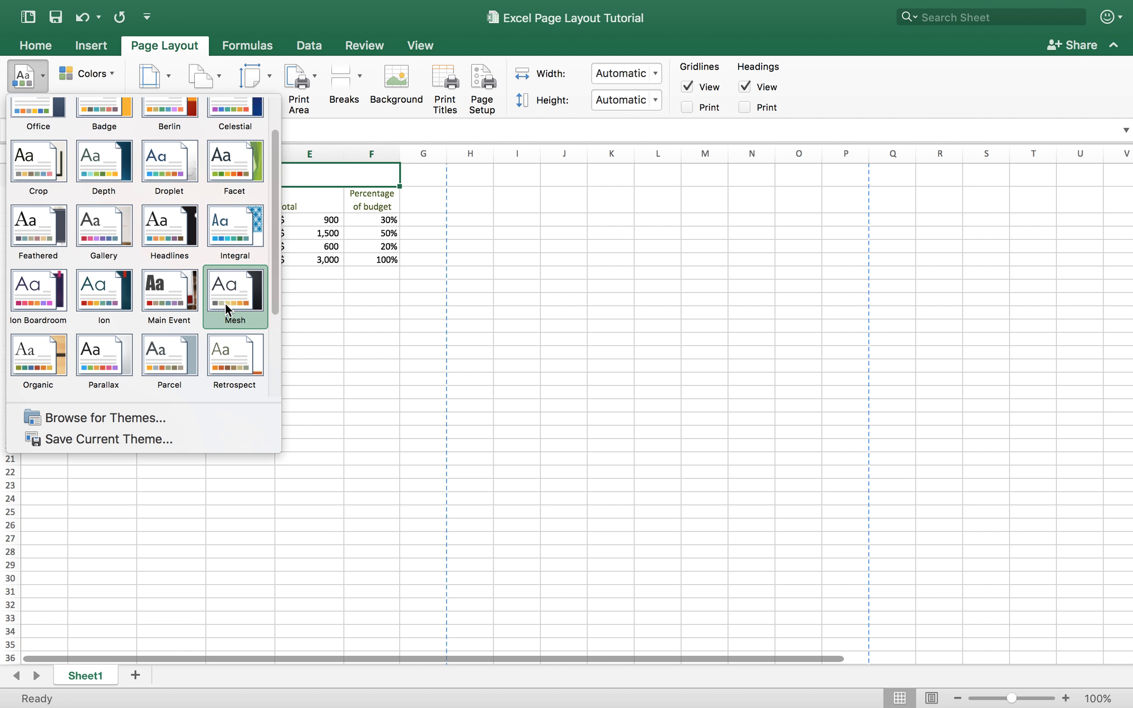
click(184, 290)
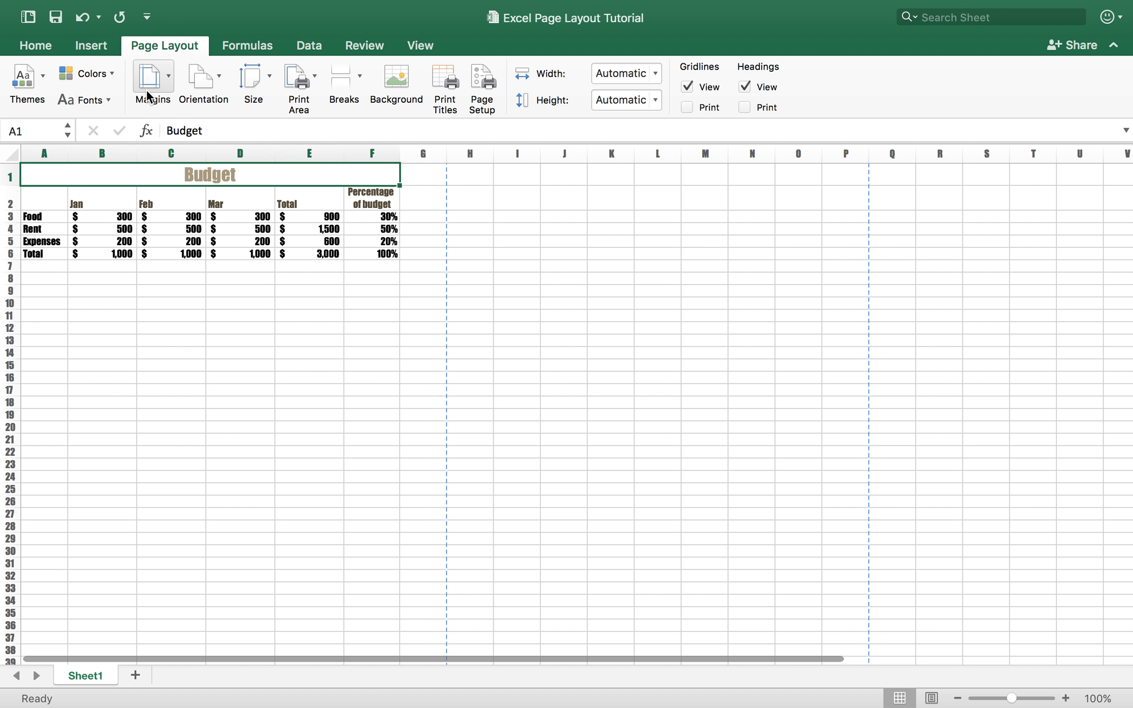
Set the theme colors to Blue II and the theme fonts to Garamond.
click(111, 74)
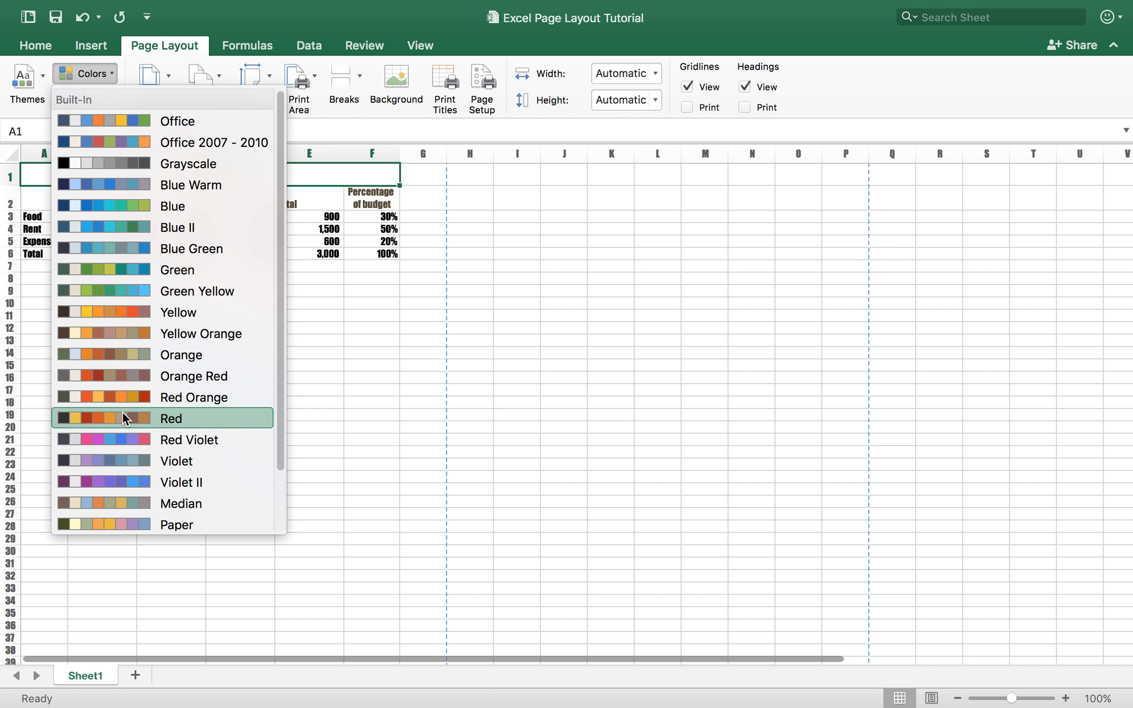
click(127, 224)
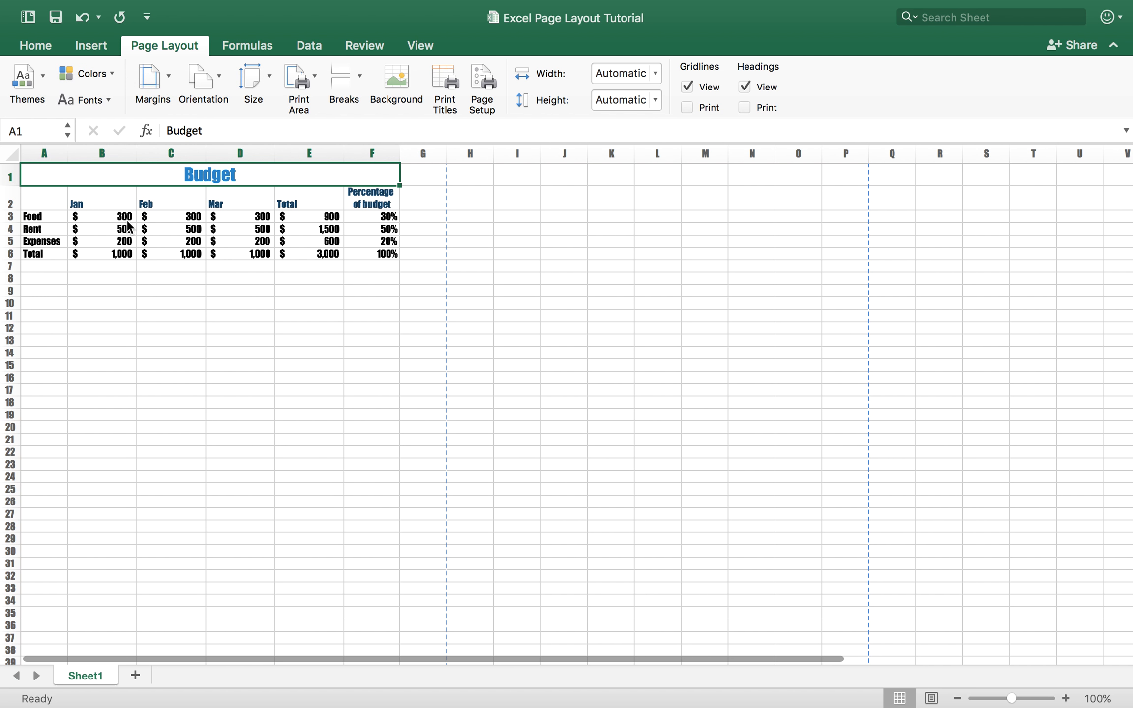
click(93, 101)
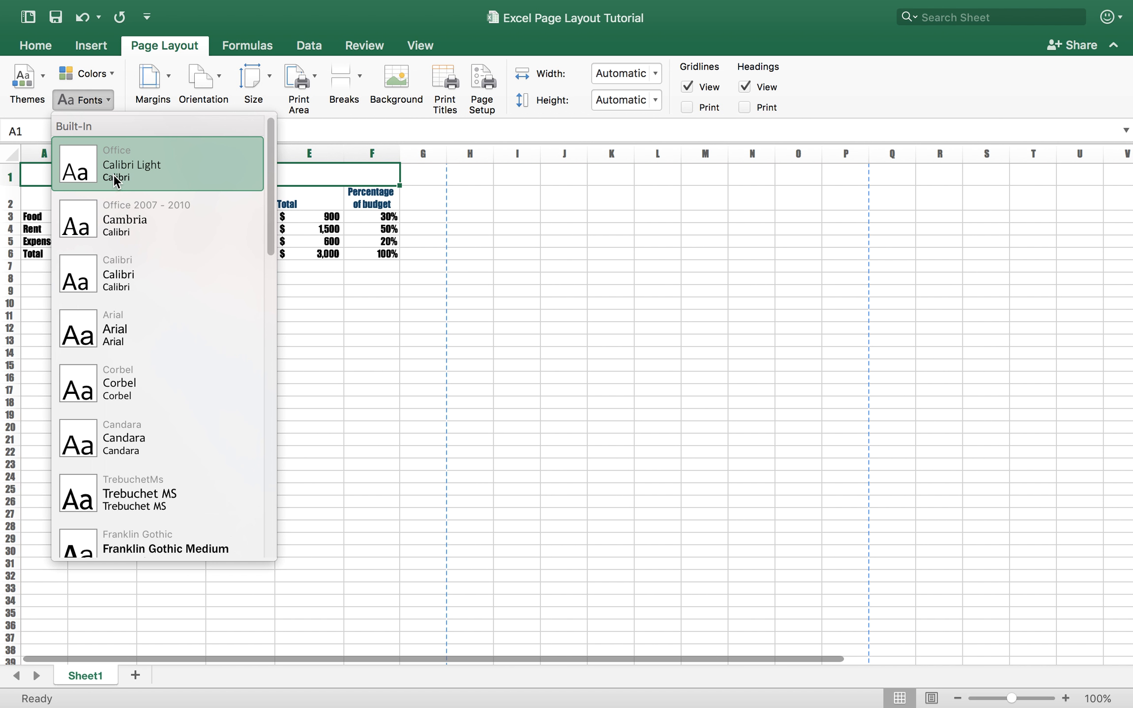
scroll(120, 325, down, 10)
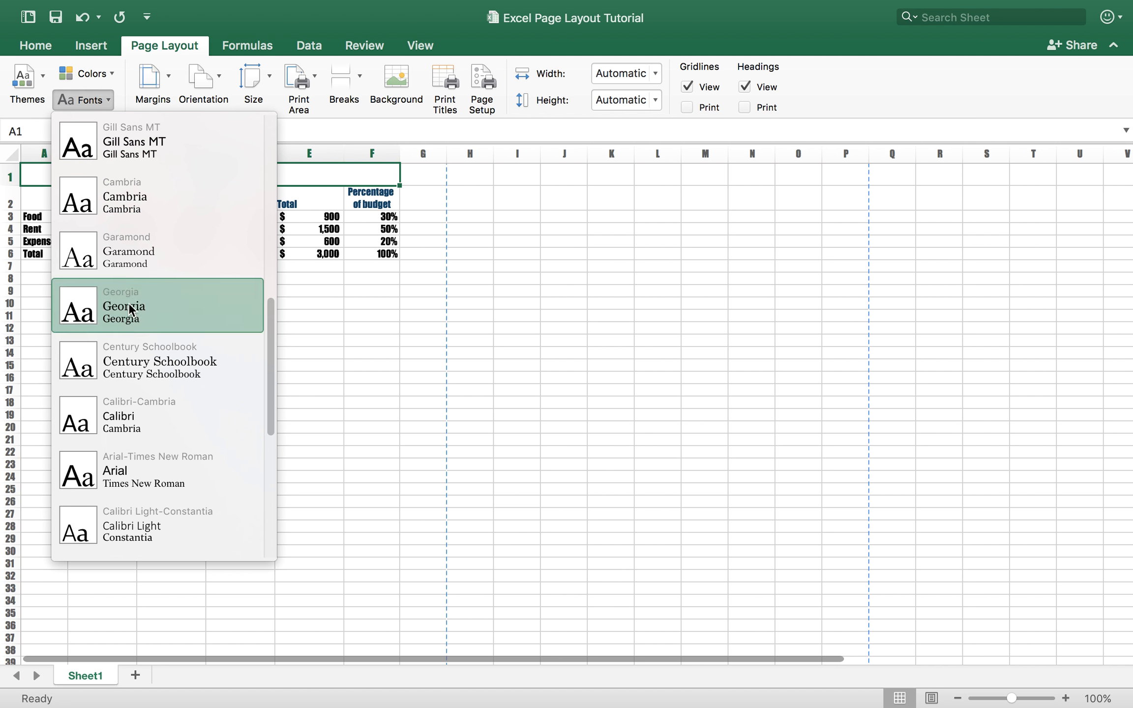
click(173, 246)
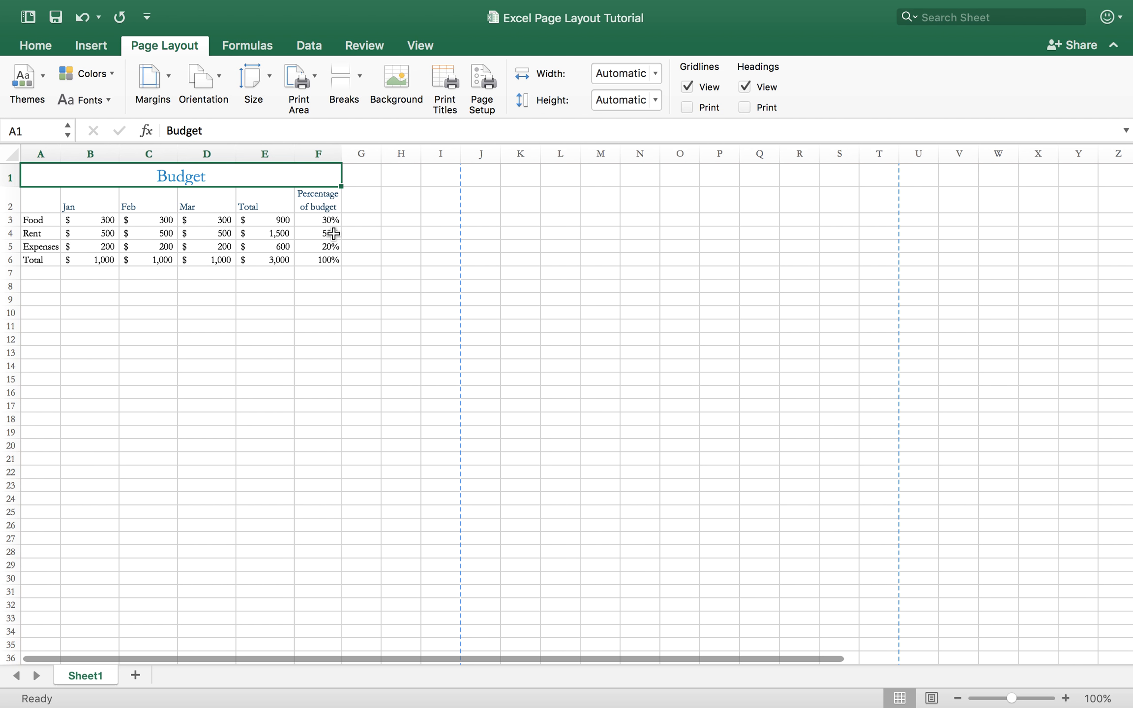
In the custom margin settings, set the top and bottom margins to 2.905 cm.
click(166, 84)
click(166, 84)
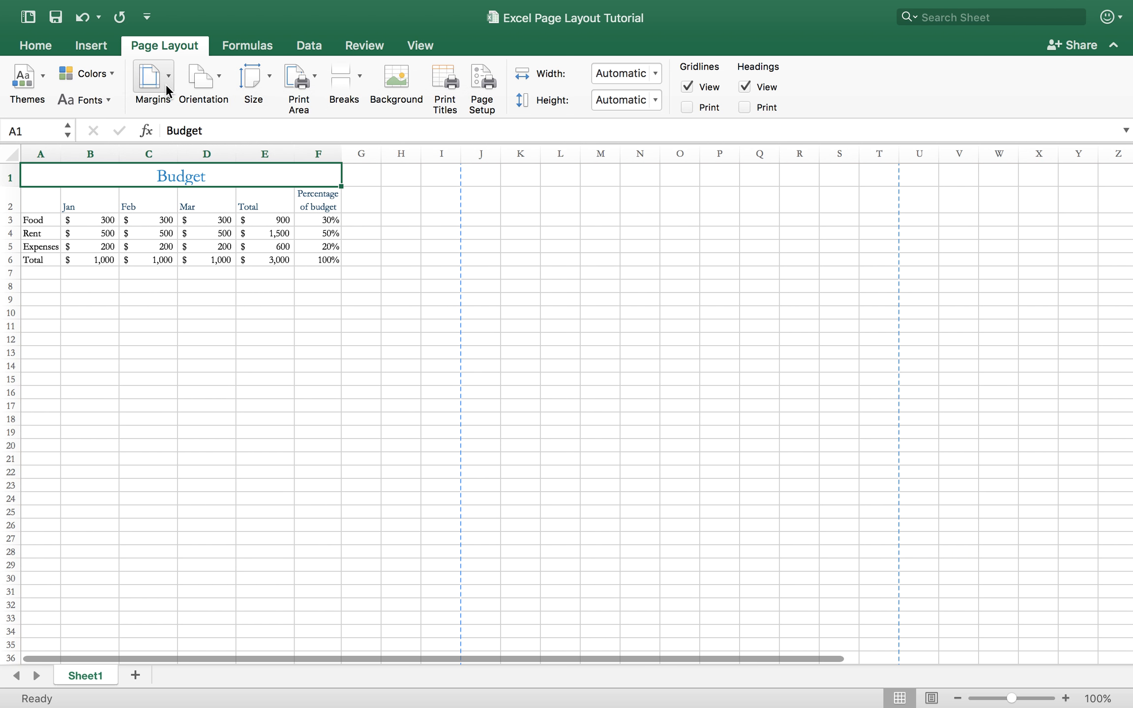
click(165, 84)
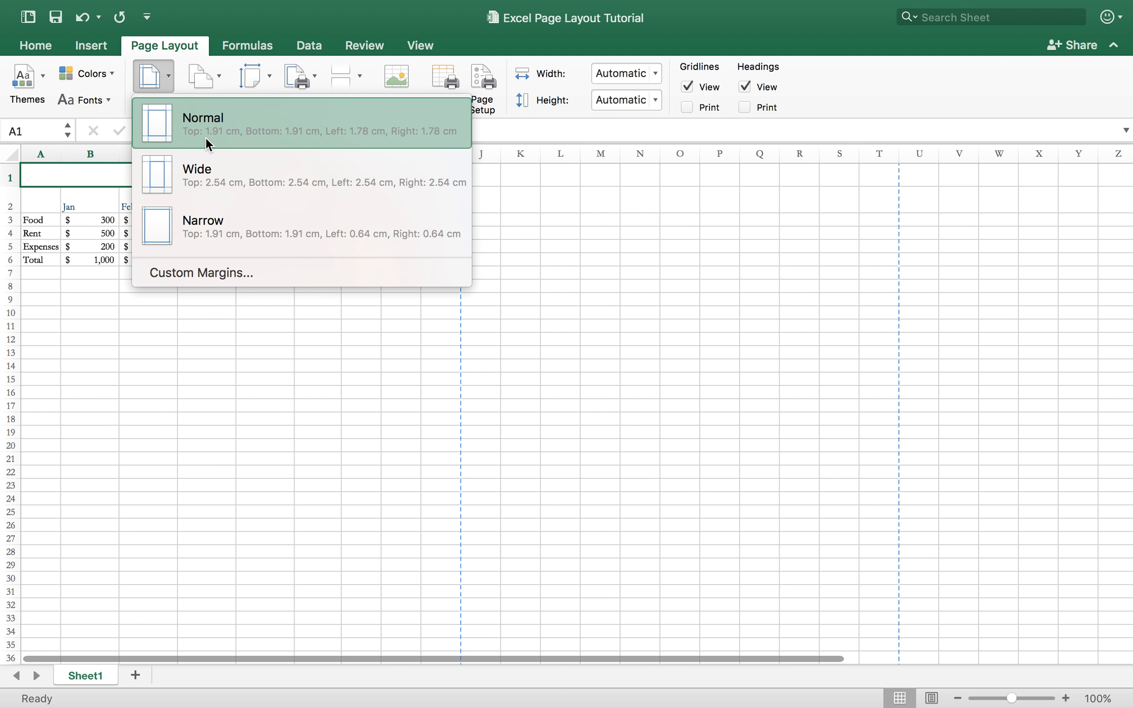
click(210, 272)
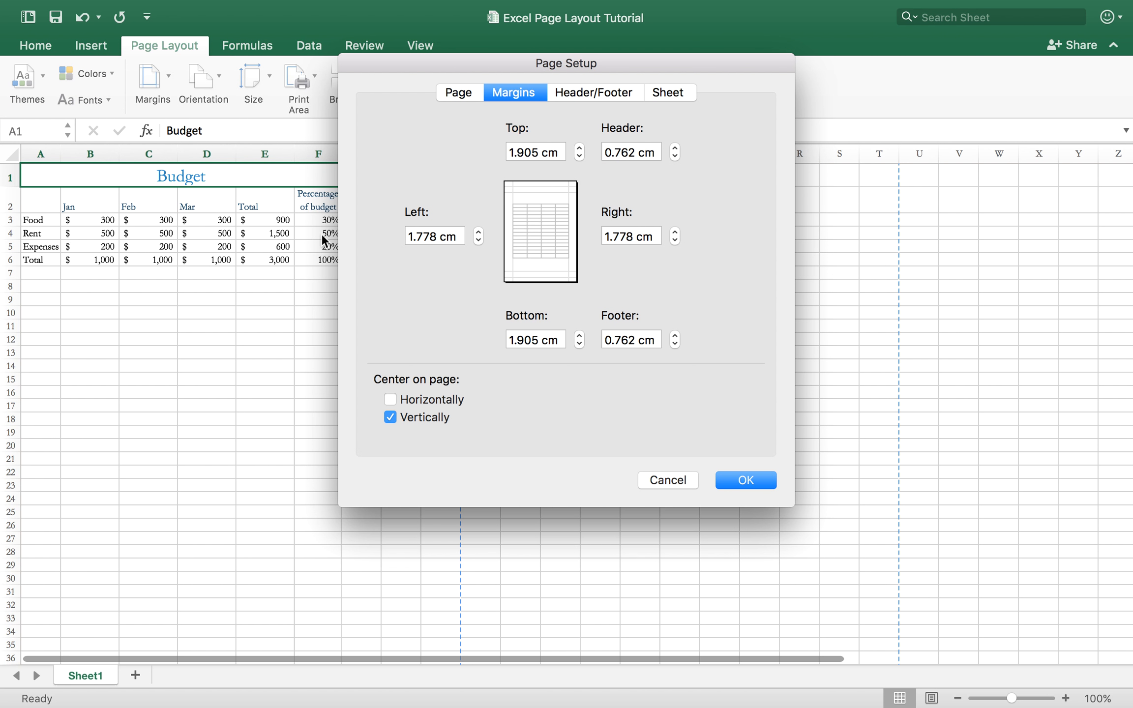
click(581, 149)
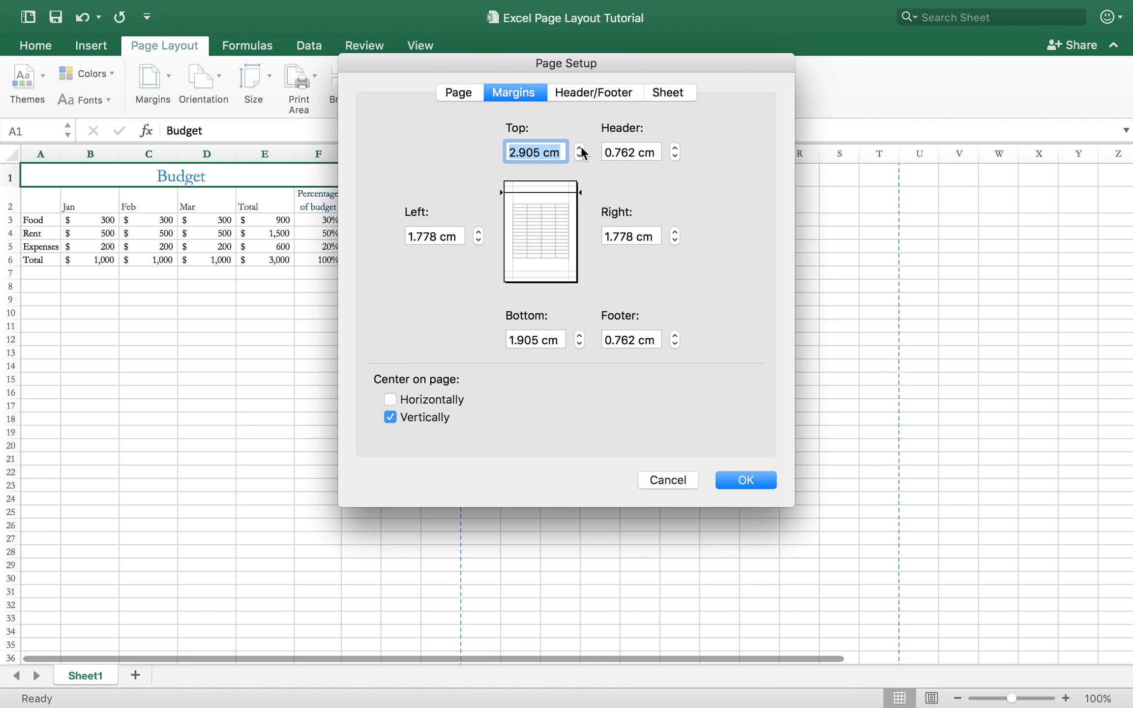
click(580, 335)
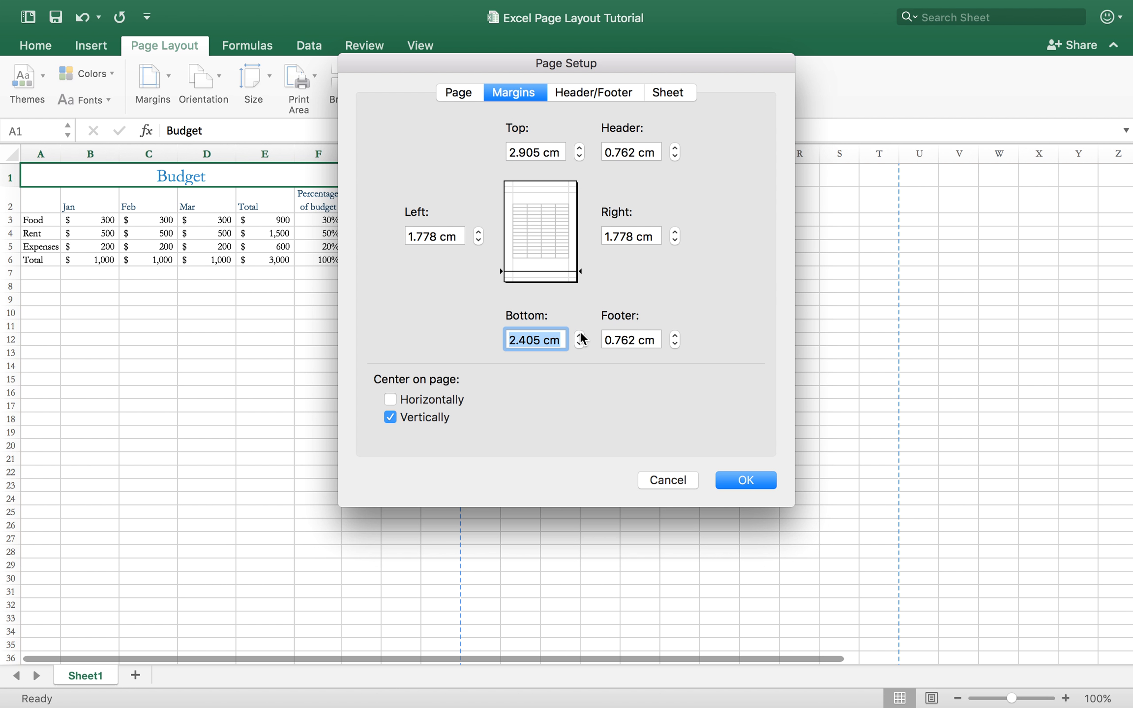
click(580, 335)
Center the sheet horizontally on the page, turn off vertical centering, and apply the page setup.
click(392, 401)
click(391, 418)
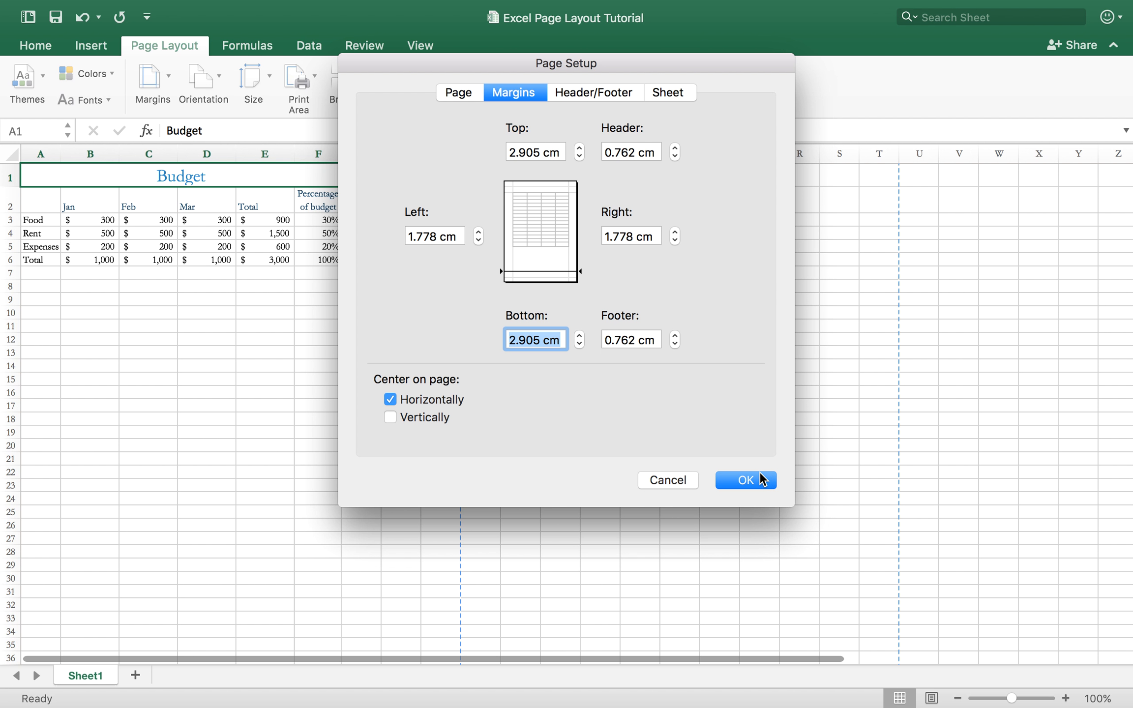
click(761, 478)
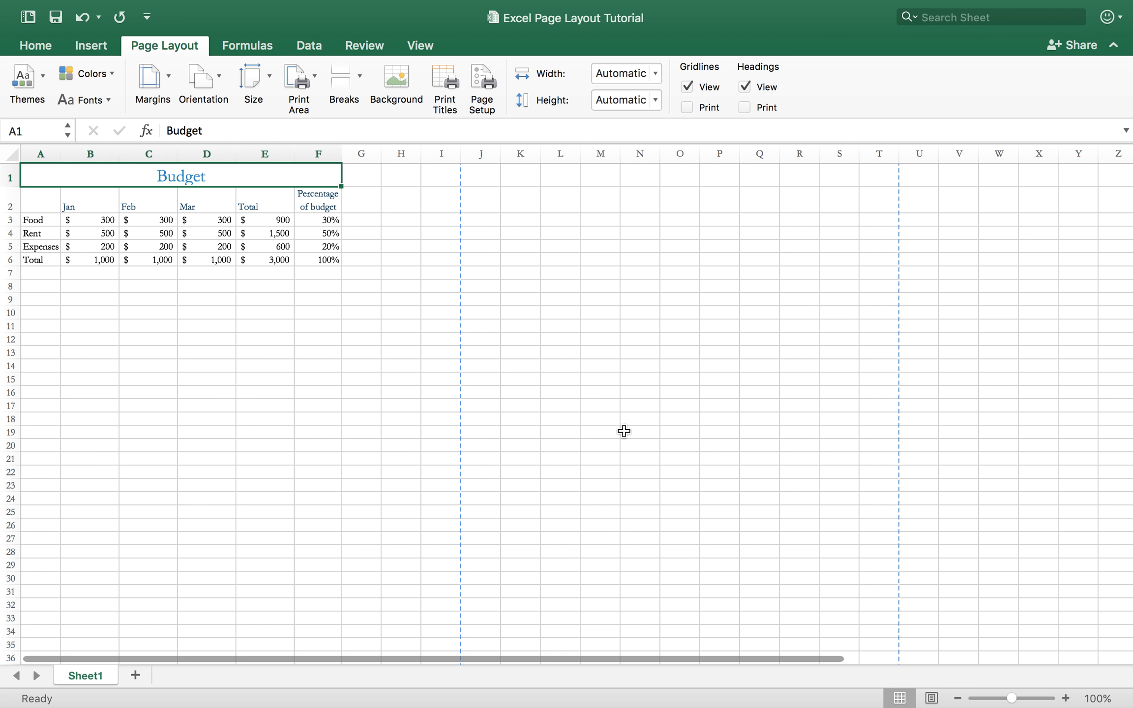
Change the page orientation to Landscape.
click(209, 85)
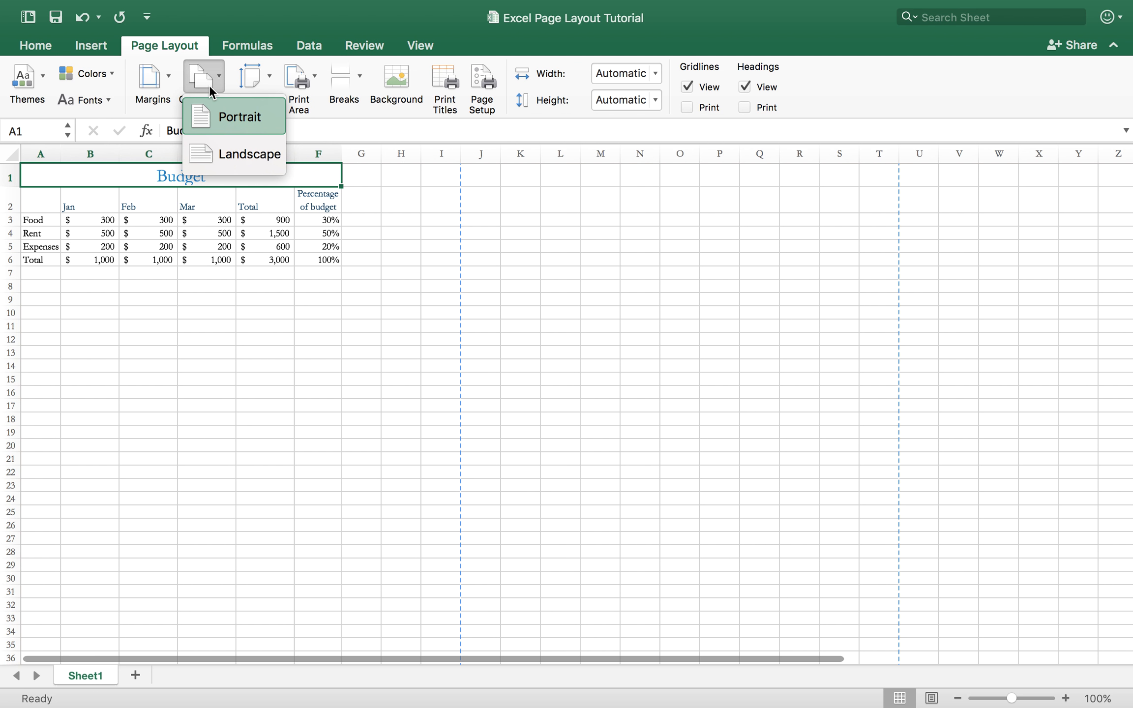
click(213, 75)
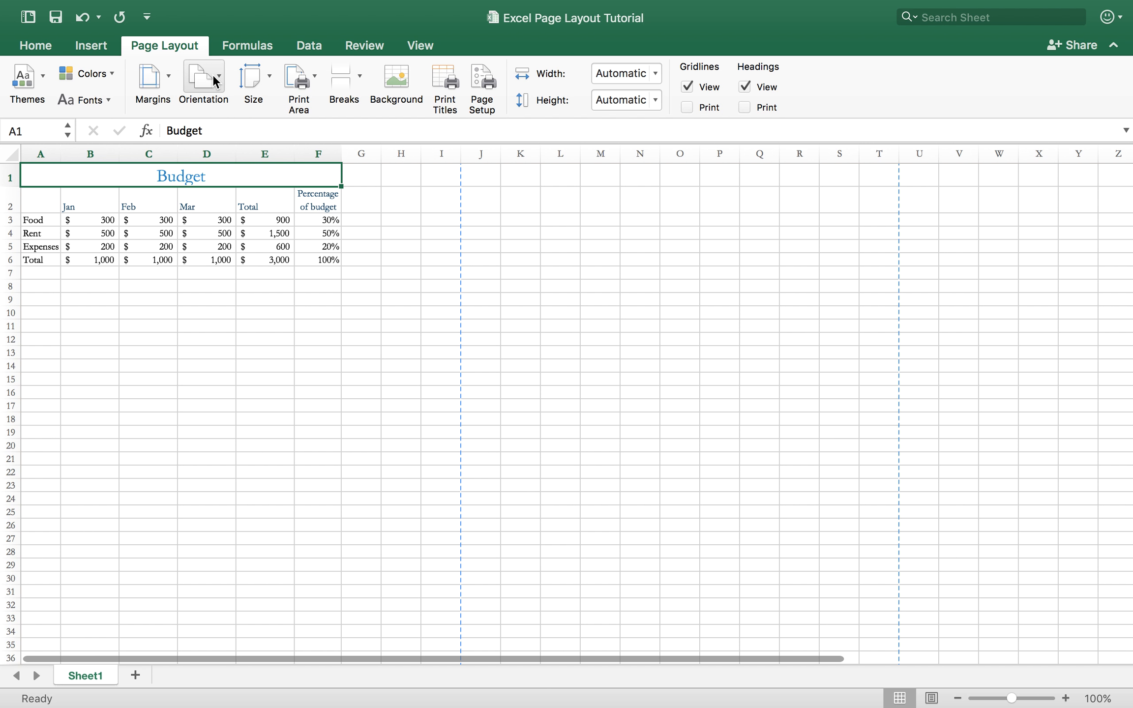
click(213, 80)
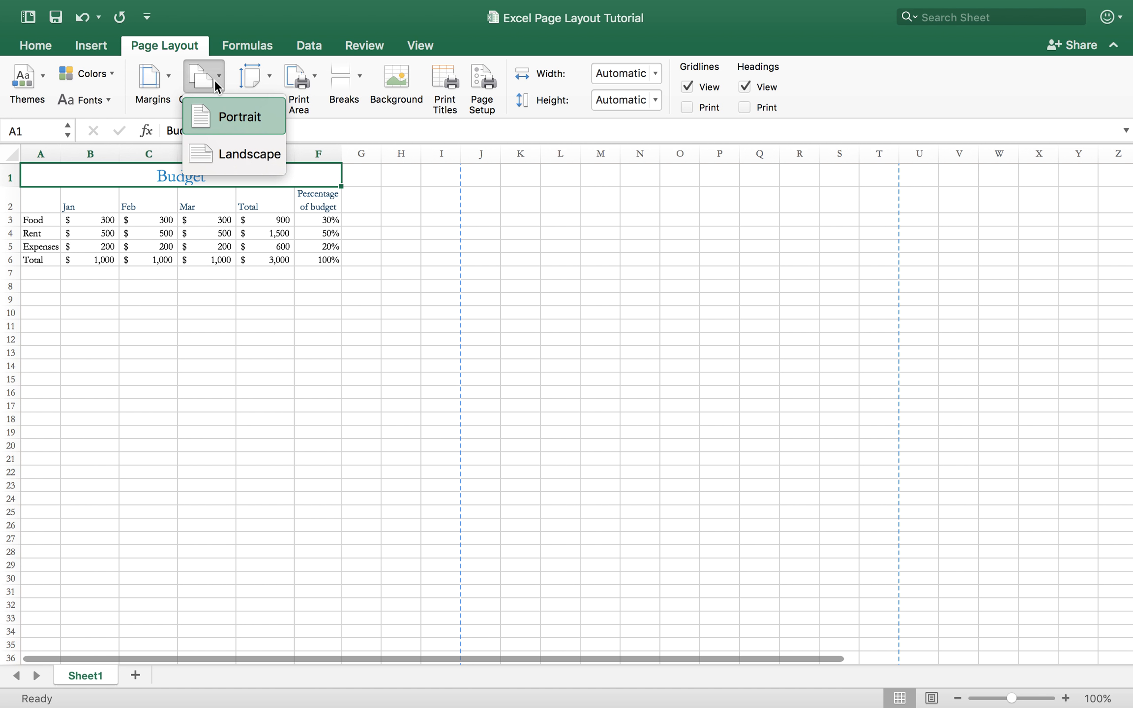
click(216, 150)
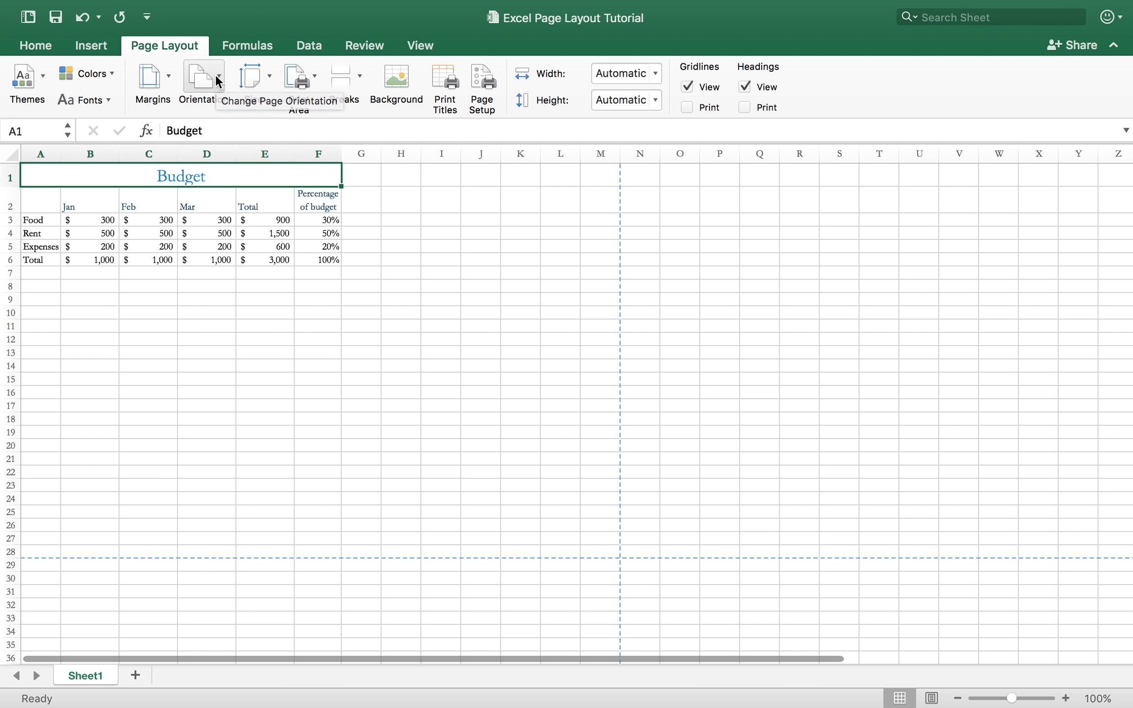
click(257, 78)
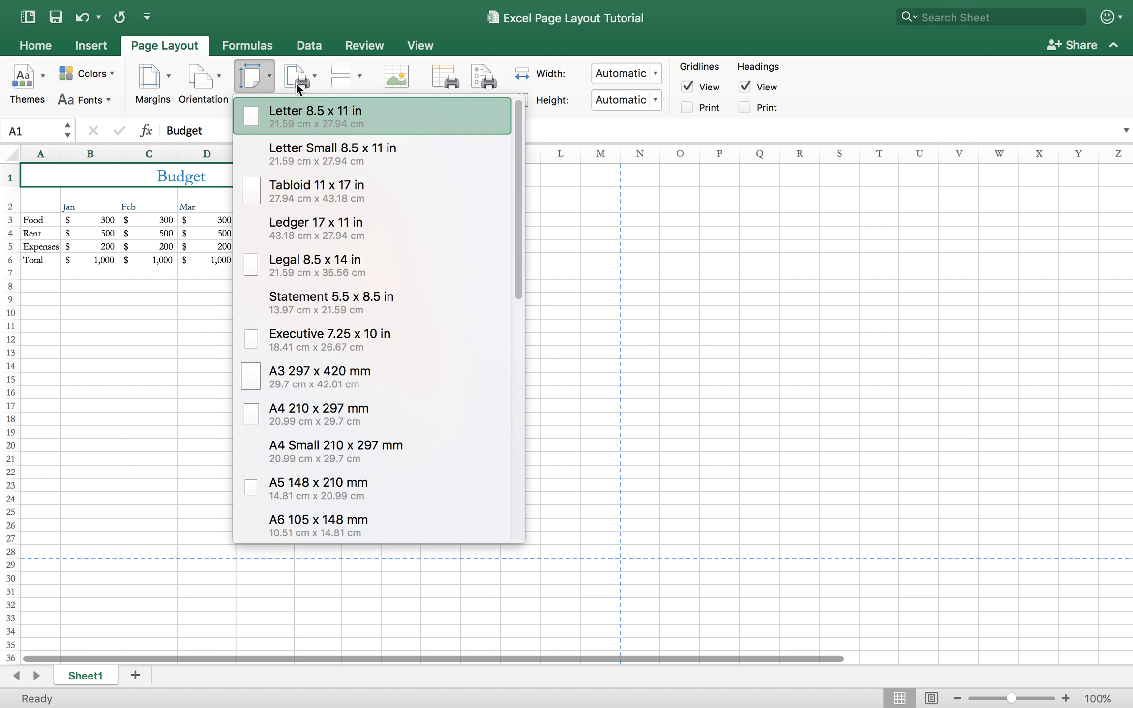
click(270, 81)
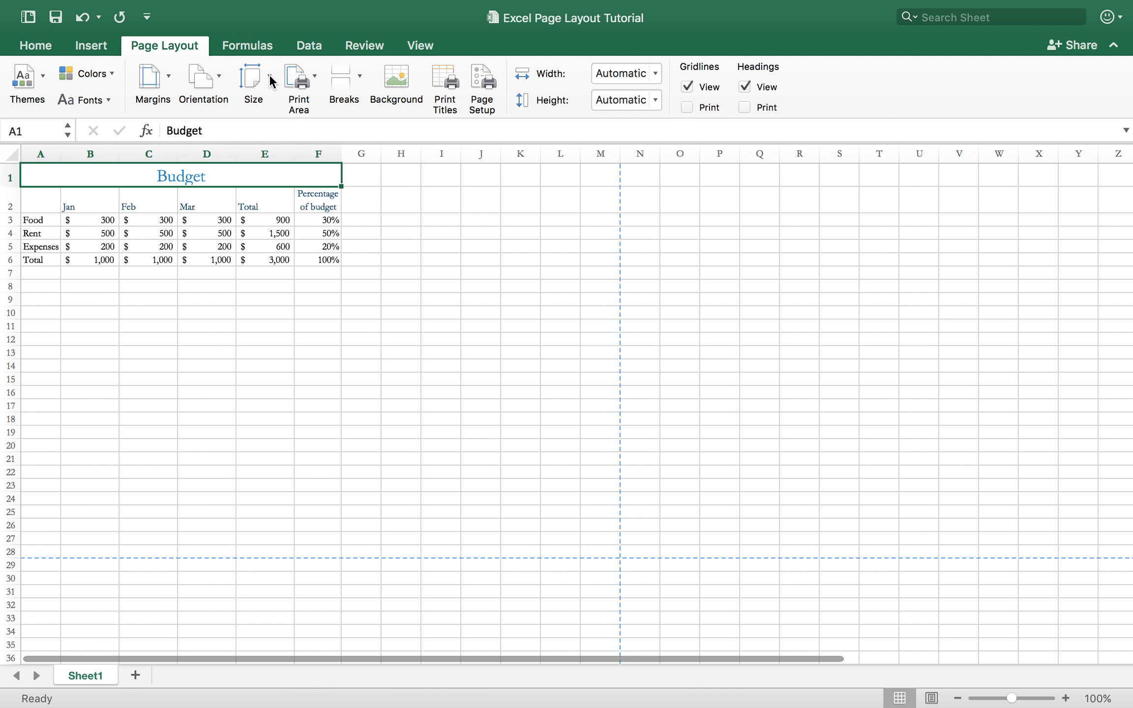
click(315, 81)
click(309, 105)
Set the whole budget table, A1:F6, as the print area.
drag(302, 201, 118, 172)
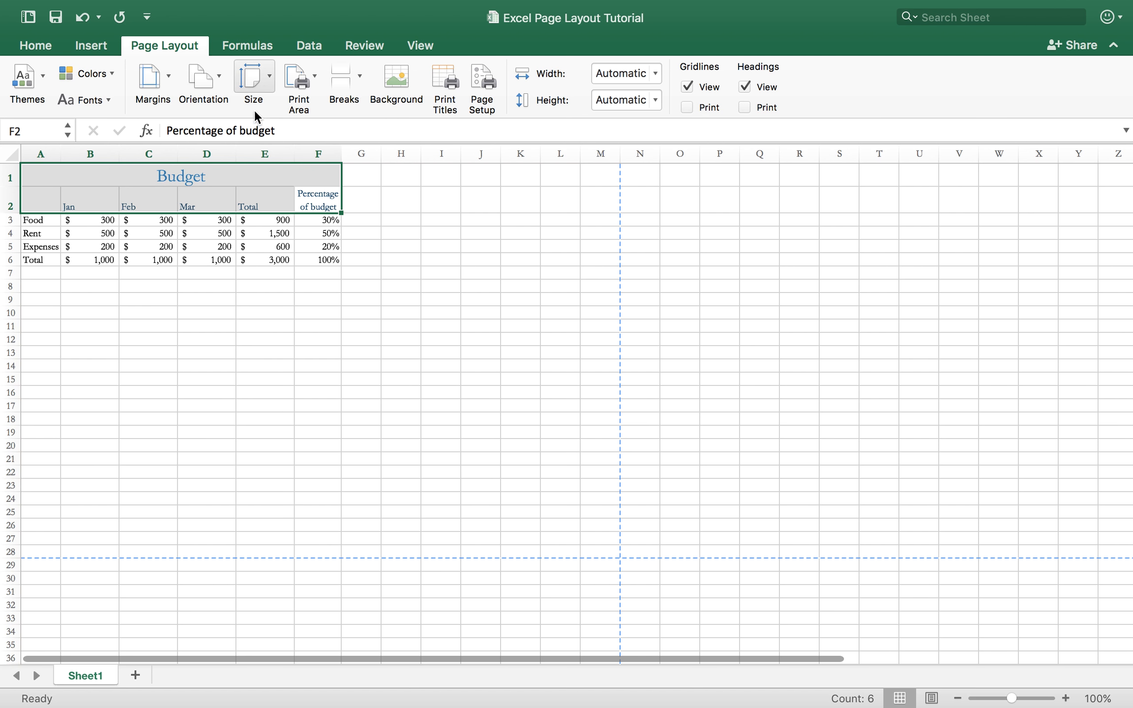
click(350, 260)
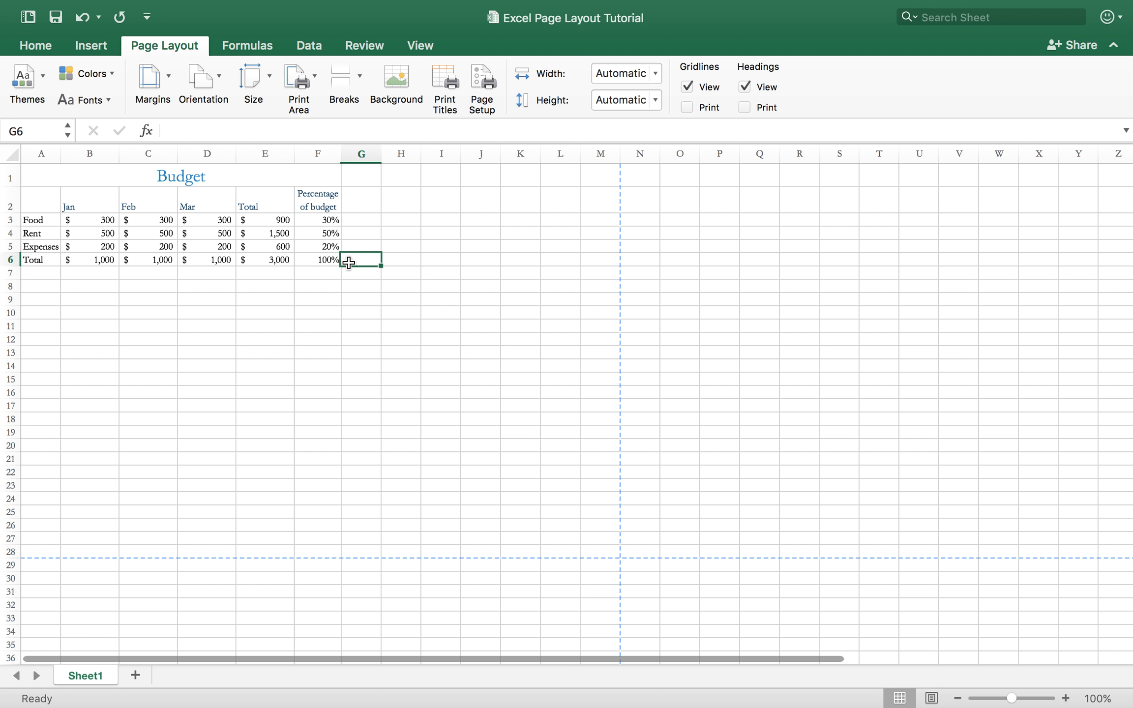
drag(329, 261, 46, 180)
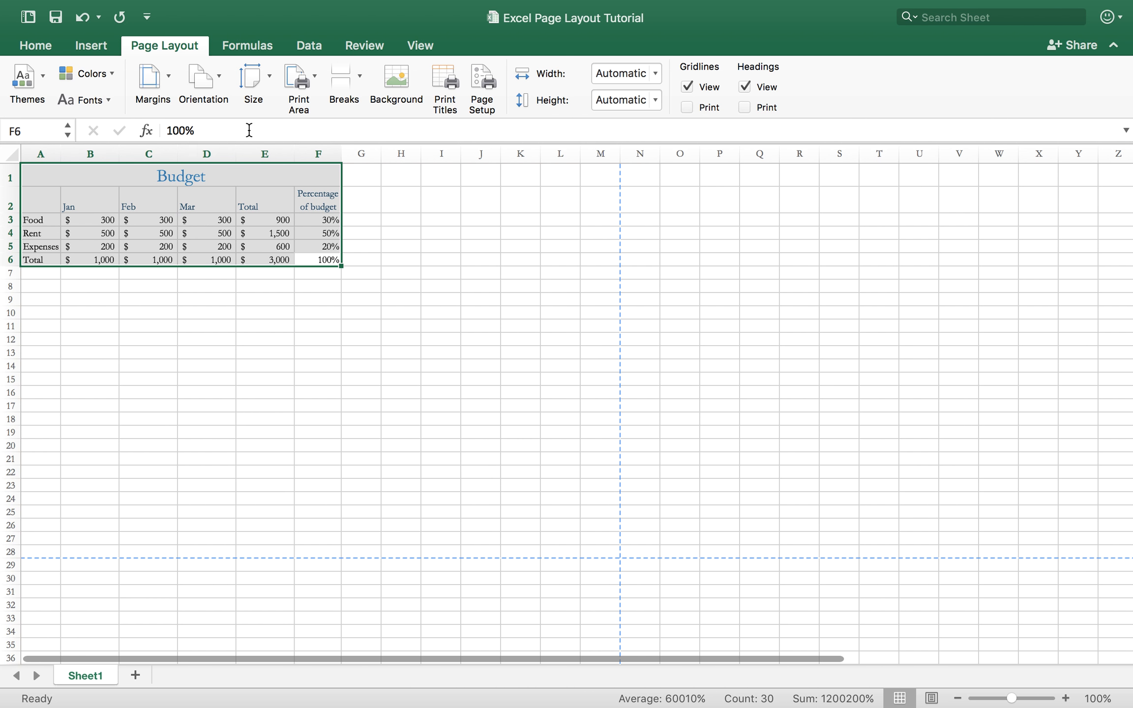
click(300, 92)
click(324, 108)
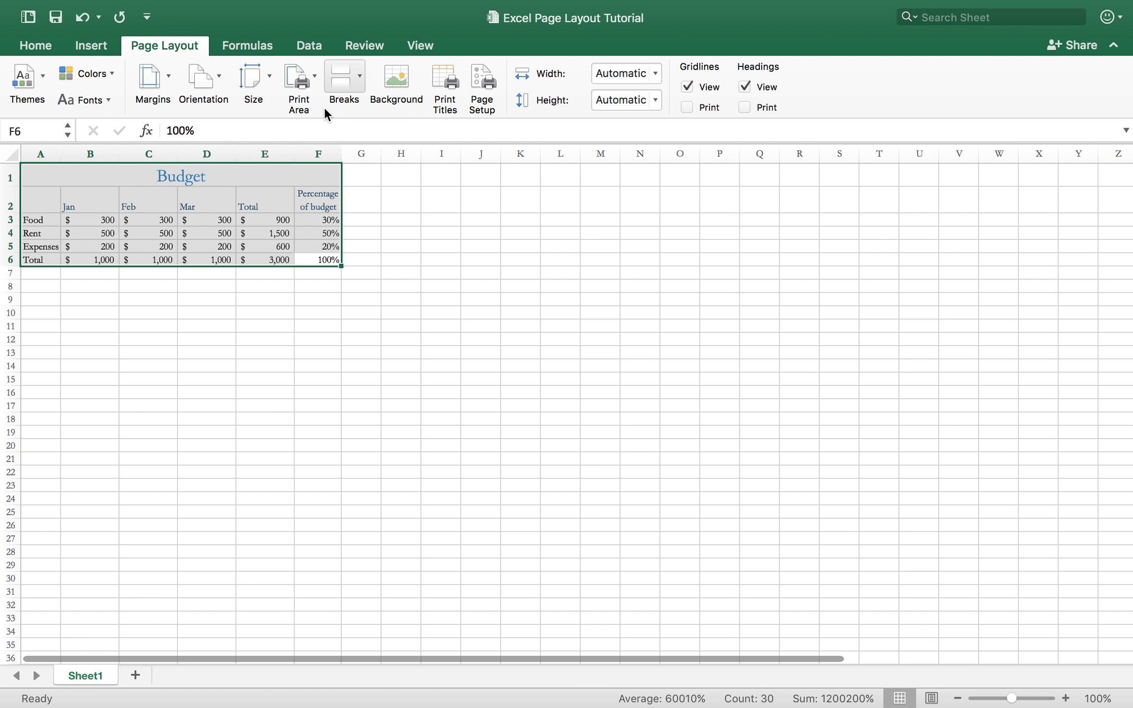
Insert a page break at cell I5.
click(439, 243)
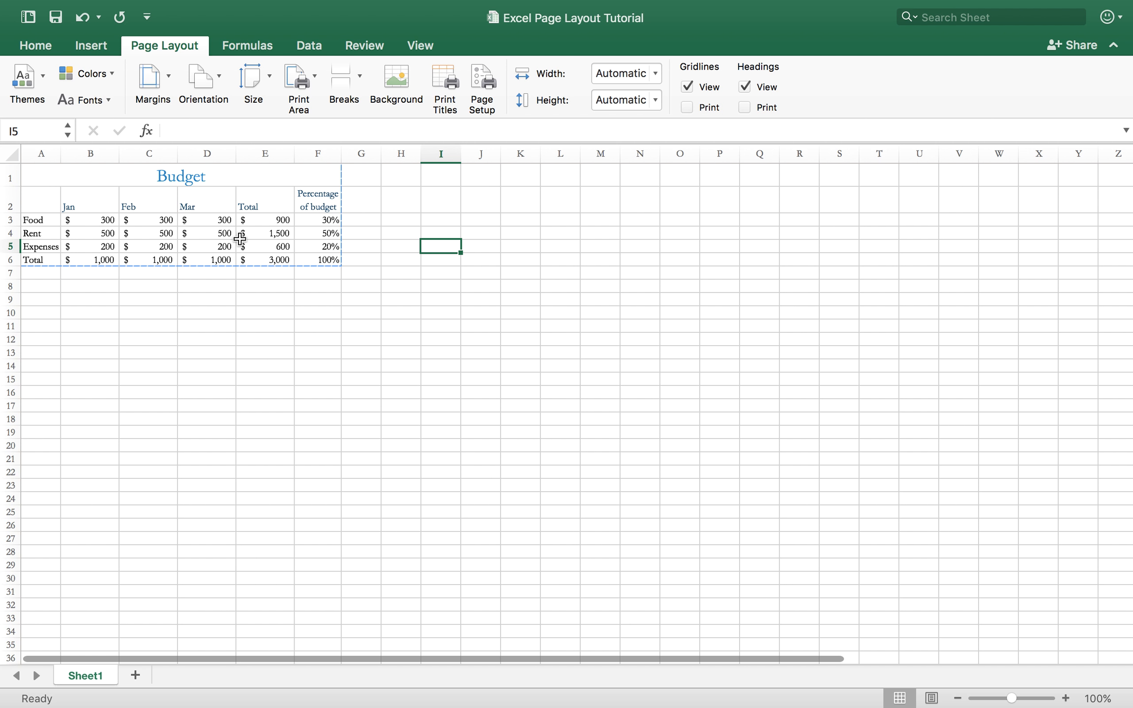
click(357, 84)
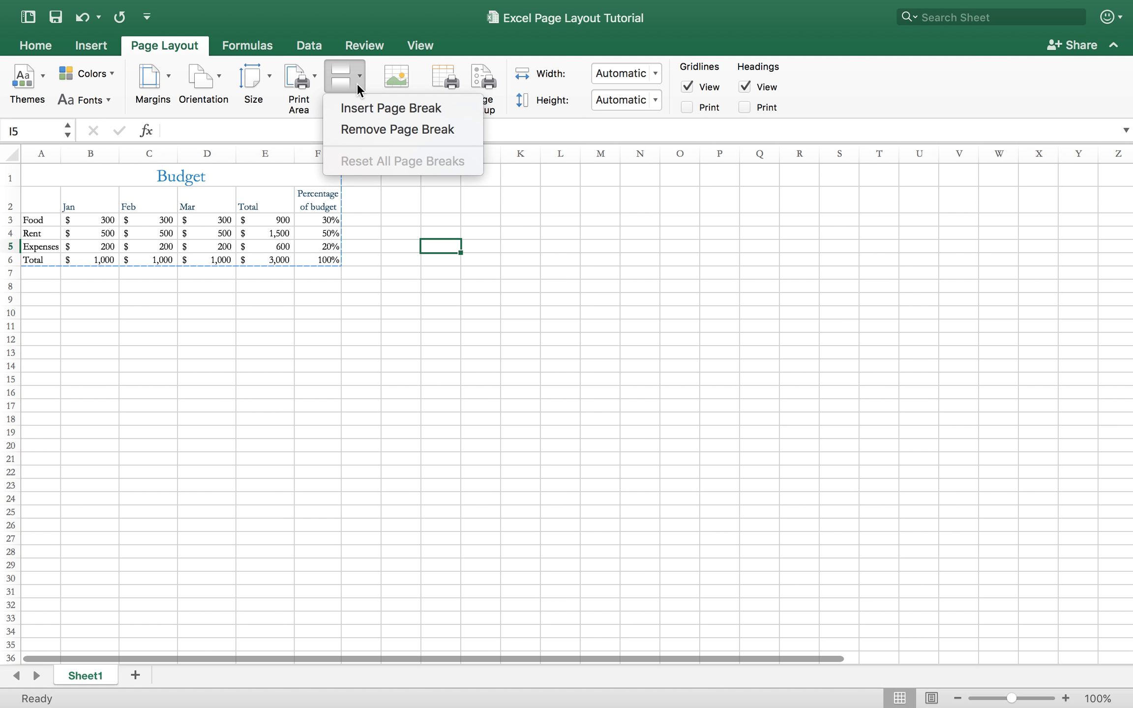
click(356, 83)
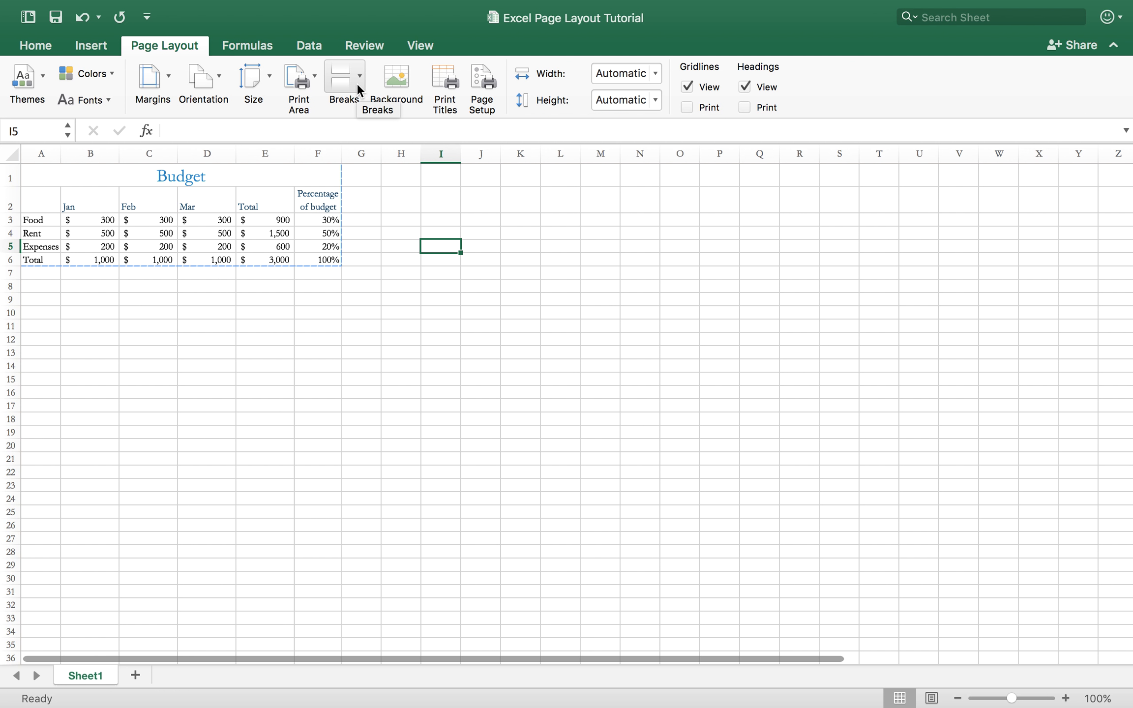
click(357, 83)
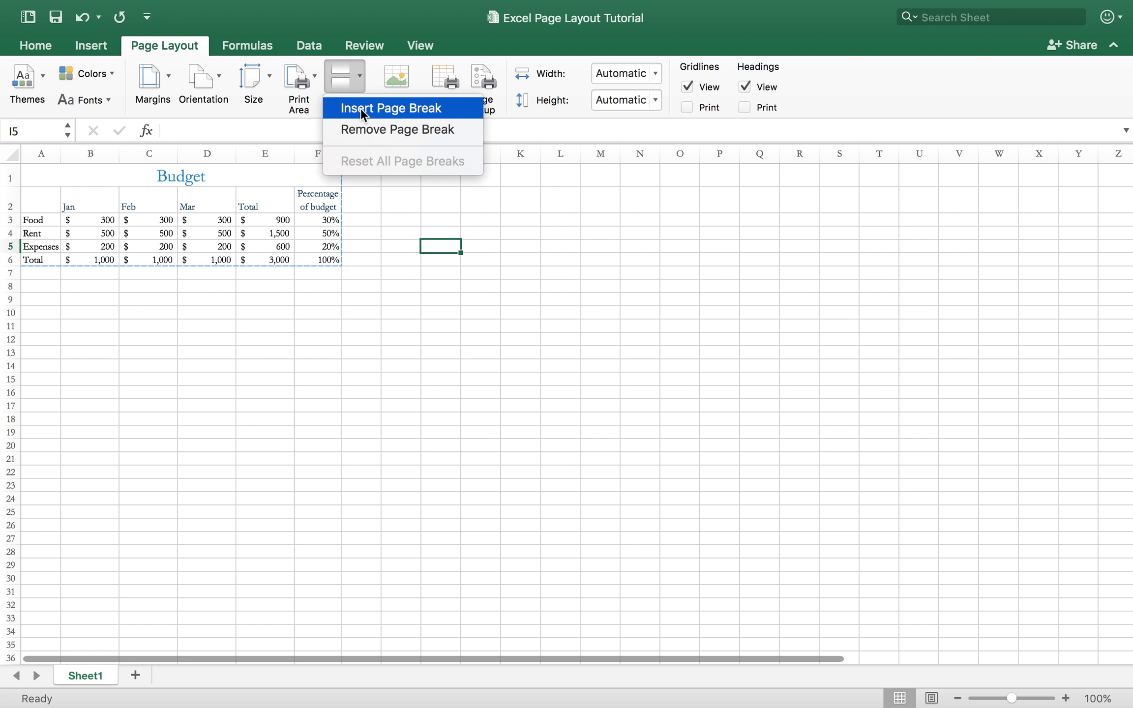
click(365, 80)
click(364, 80)
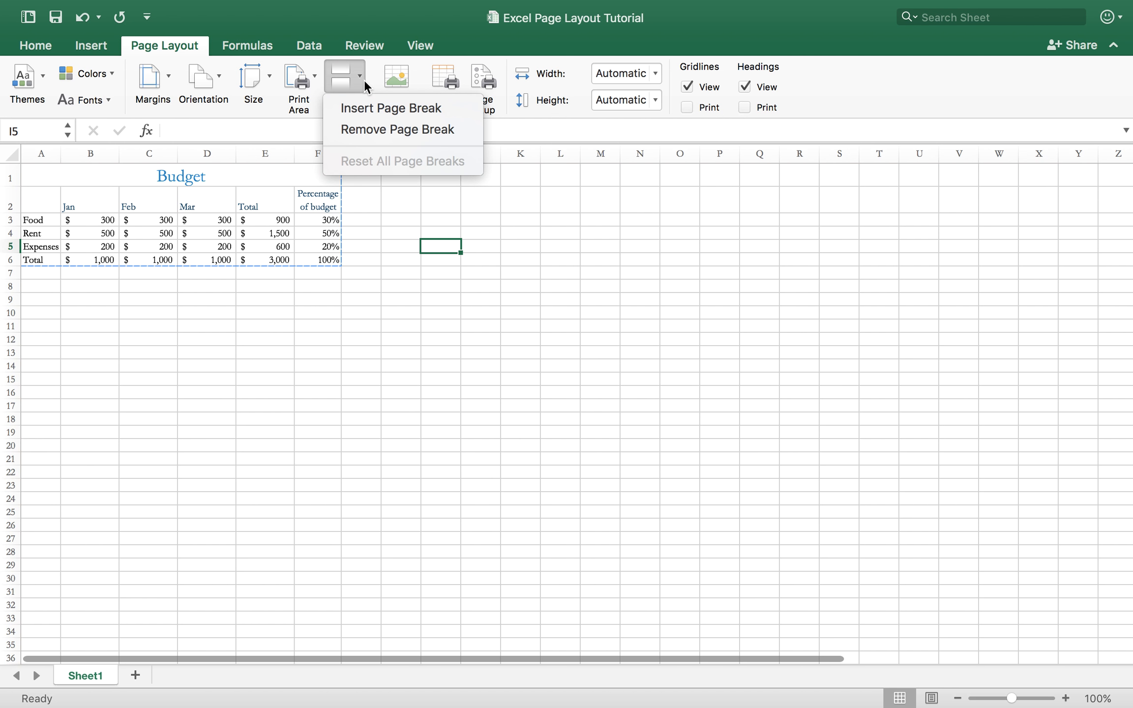
click(358, 108)
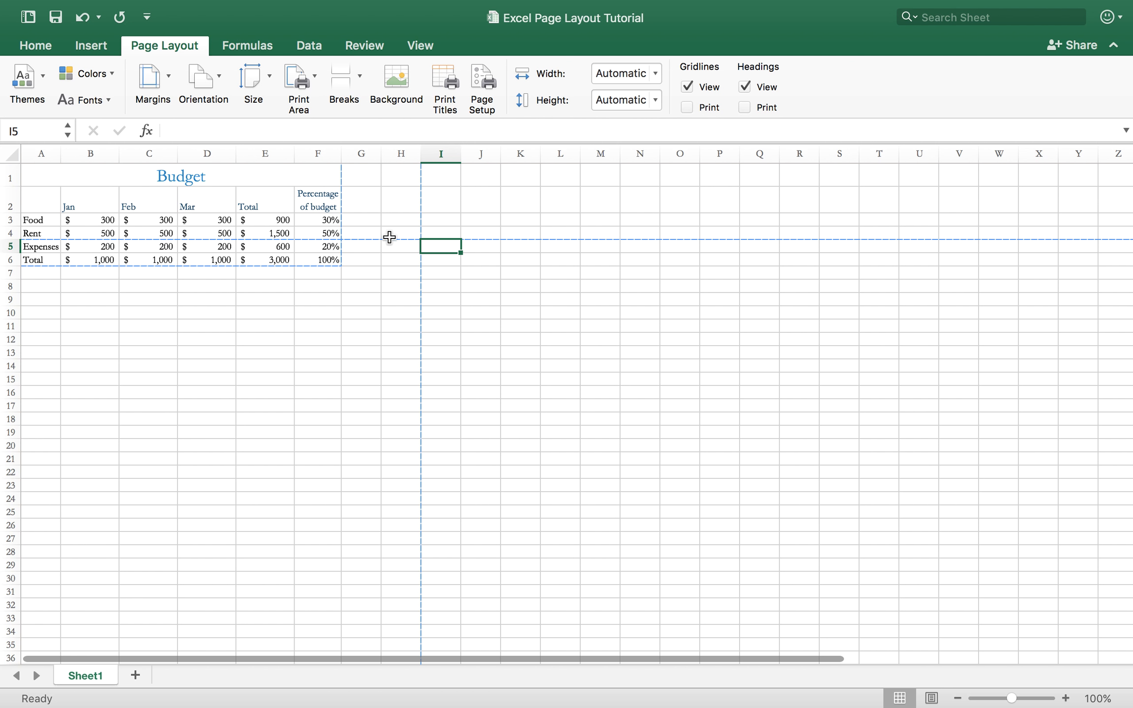
click(404, 238)
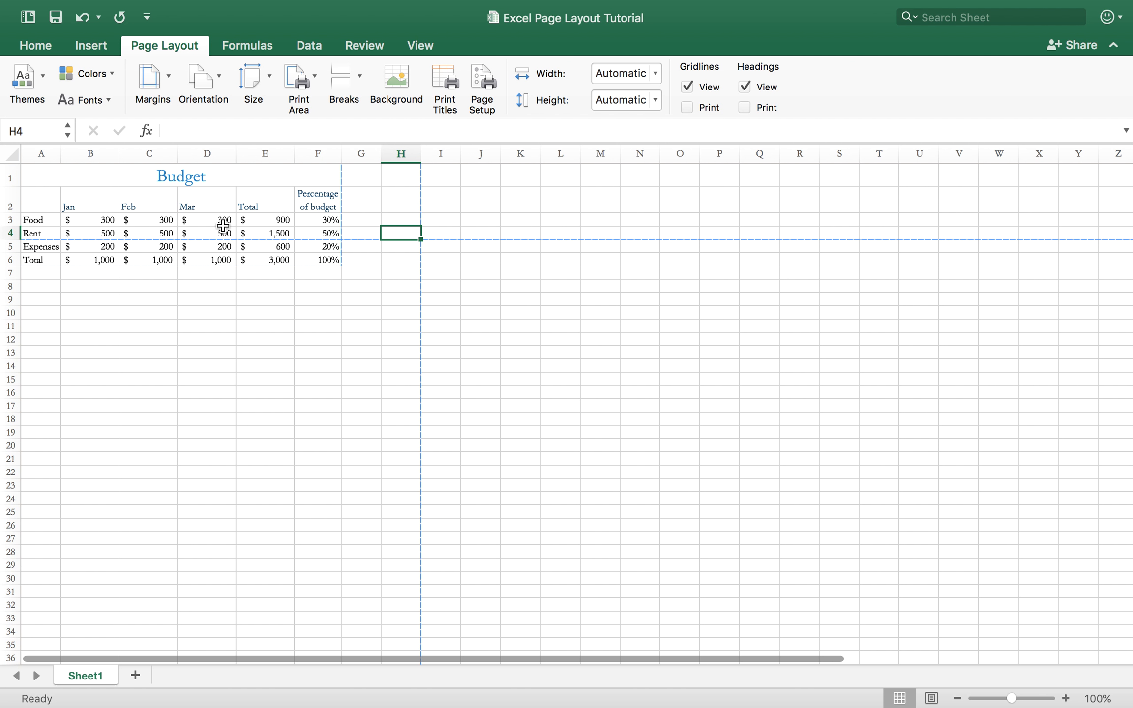
Move the horizontal page break off the budget table and extend the print area down to row 11 and across to column H.
drag(218, 244, 219, 311)
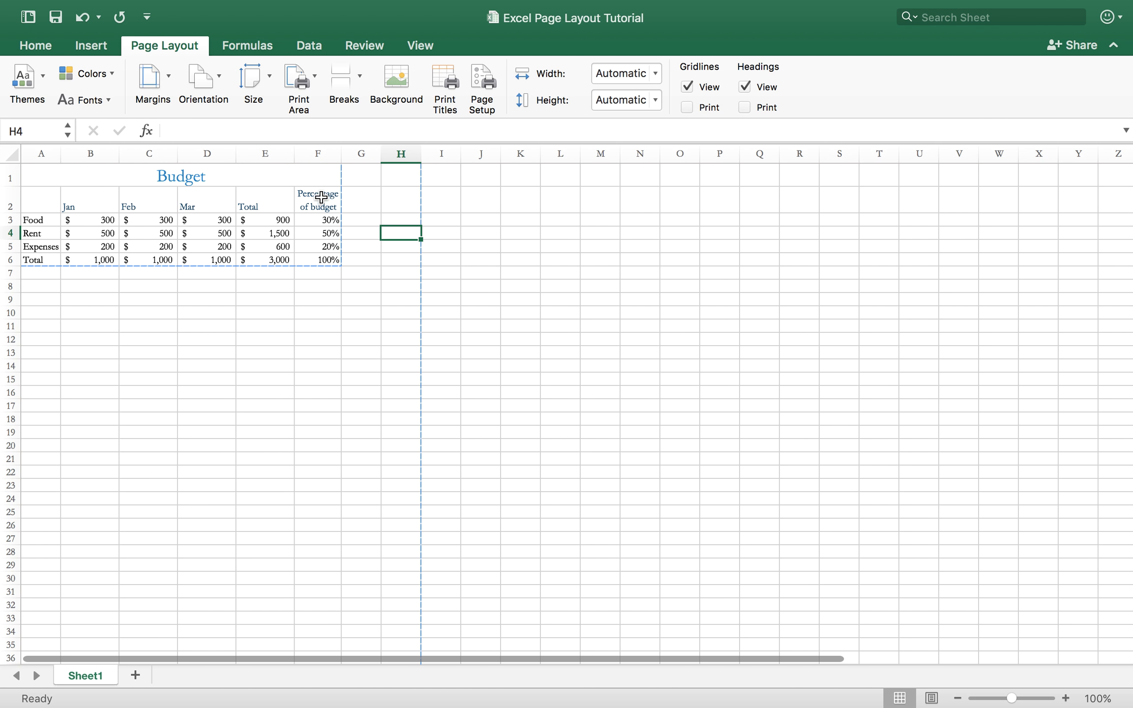
drag(265, 278, 265, 331)
drag(343, 298, 410, 293)
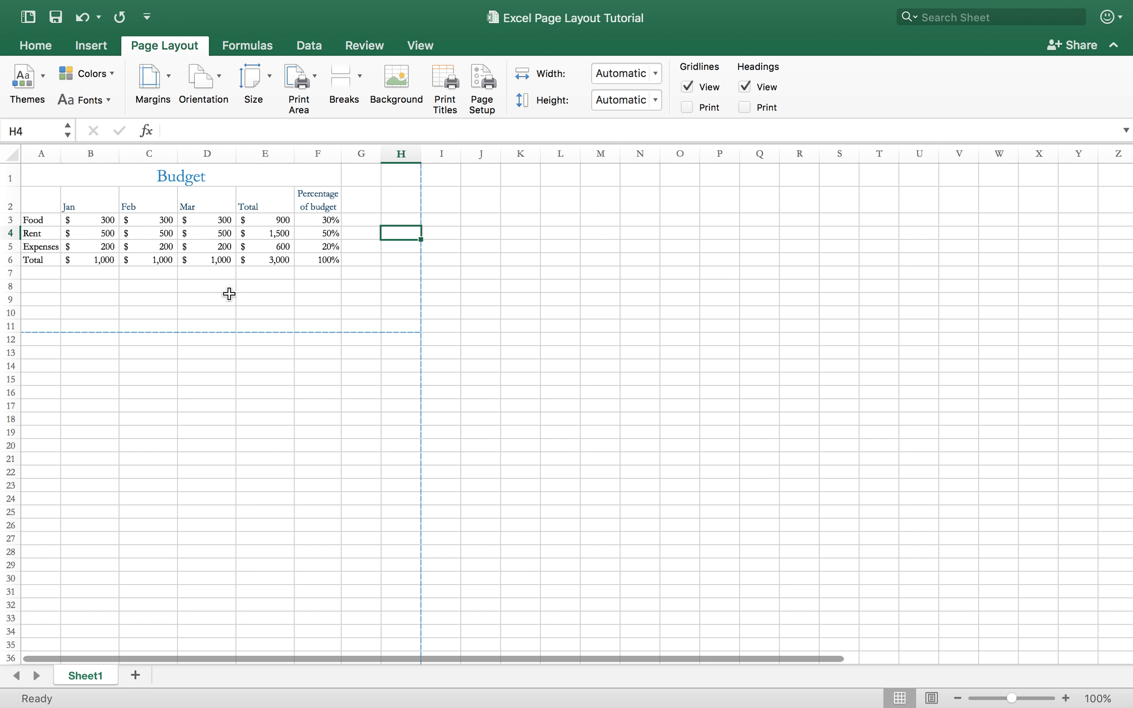
click(74, 371)
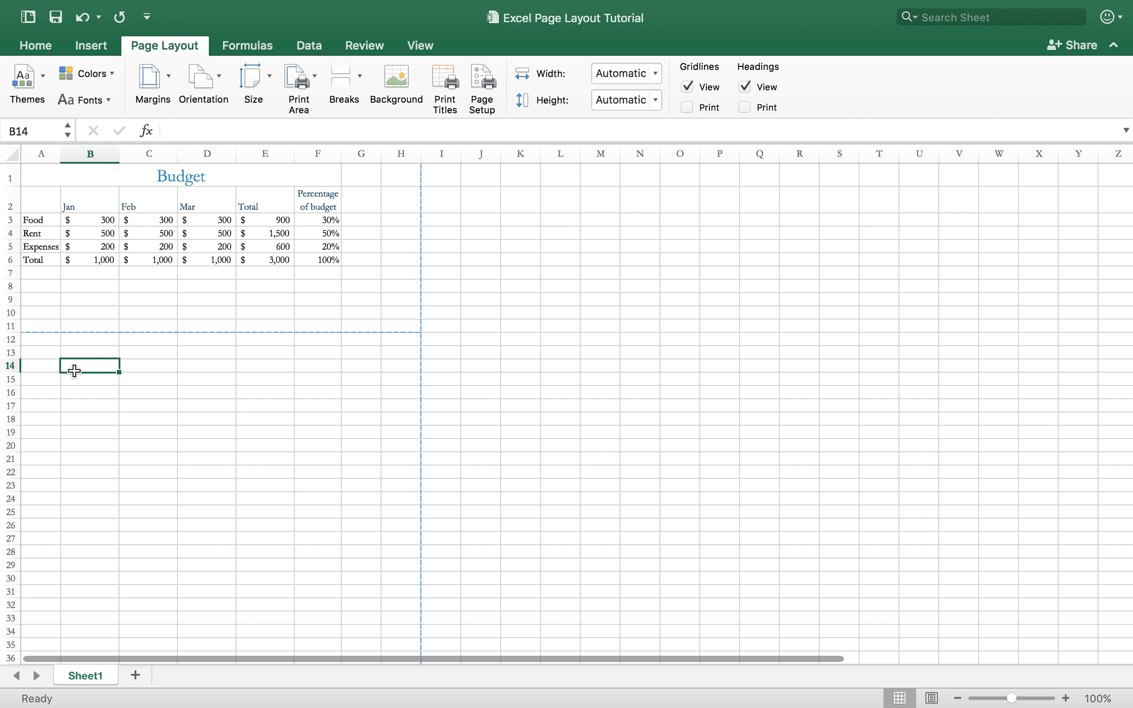
Enter the sample texts hbi, fjbgj and bj n in cells B14 to B16, below the print area.
text(hbf)
key(Return)
text(fjbgj)
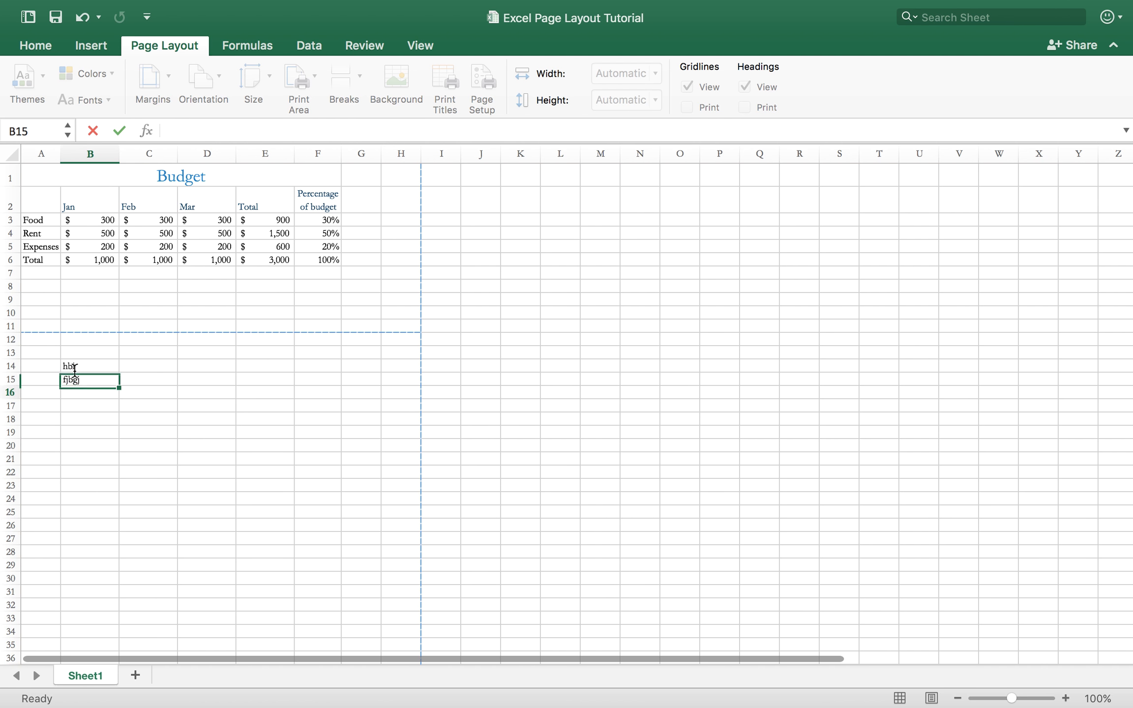
key(Return)
text(bj n)
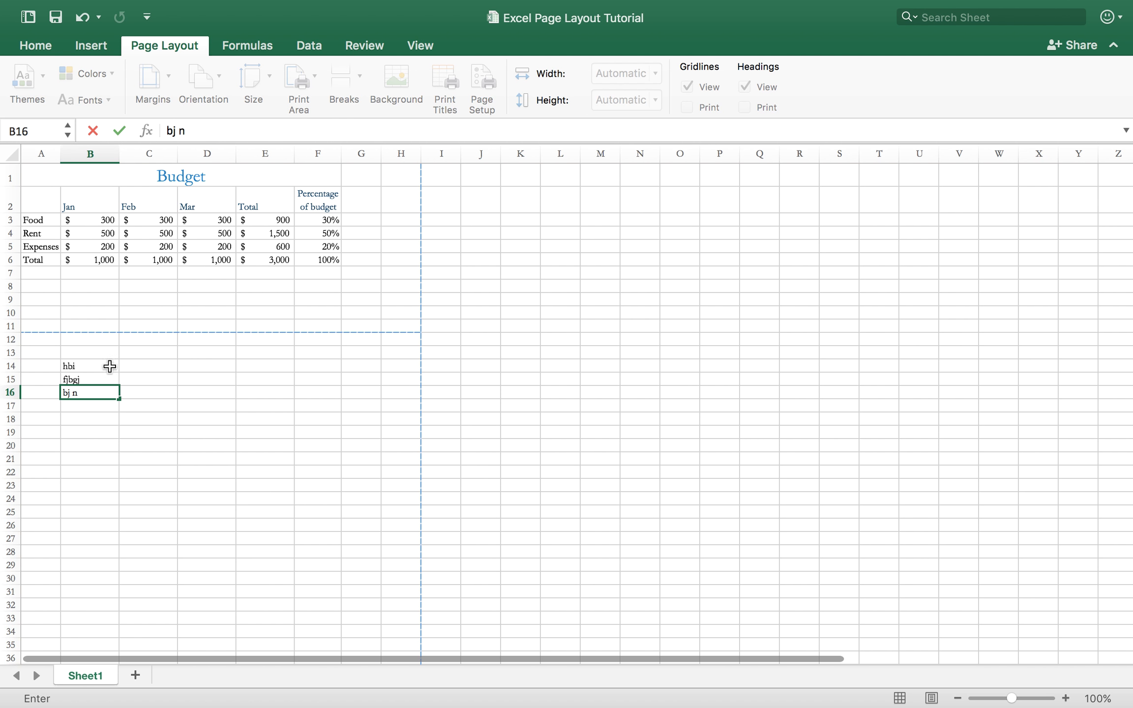
click(125, 393)
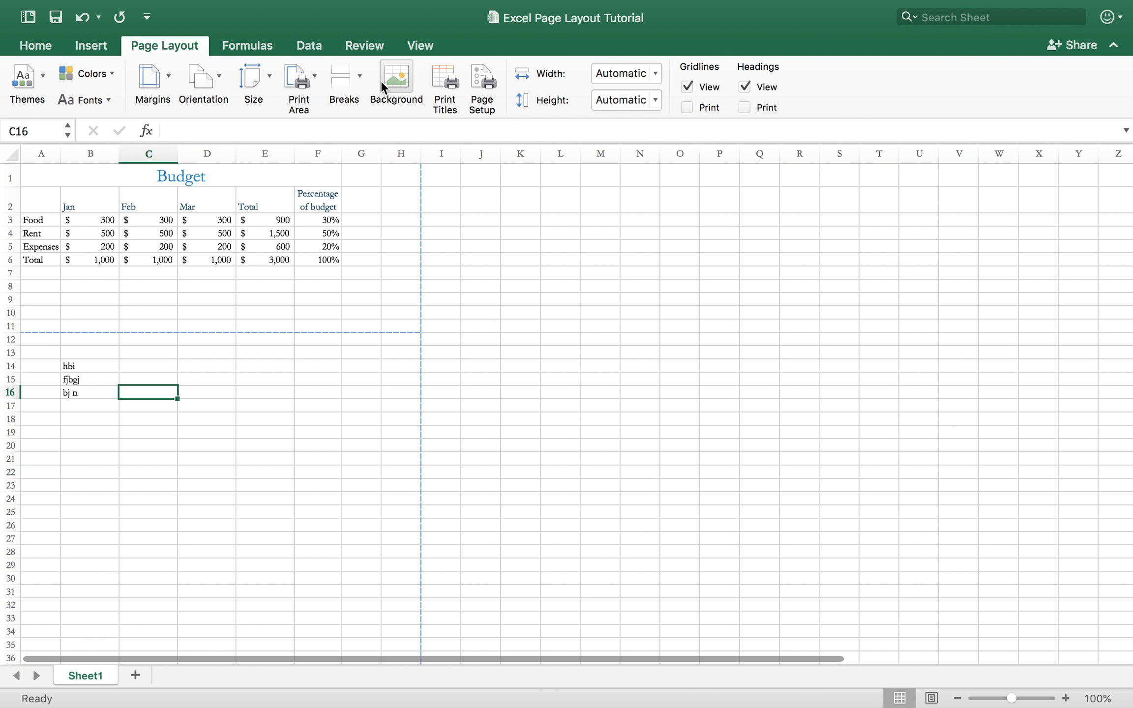
Look at the picture chooser for the sheet background and close it without inserting a picture.
click(396, 76)
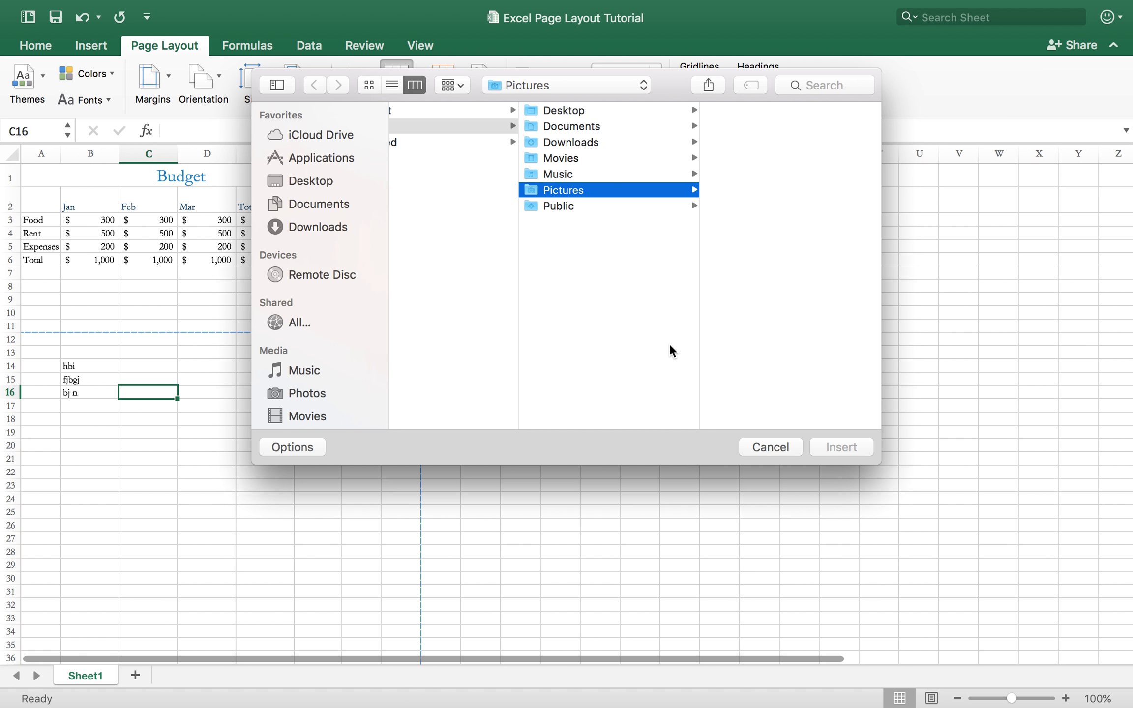
click(762, 441)
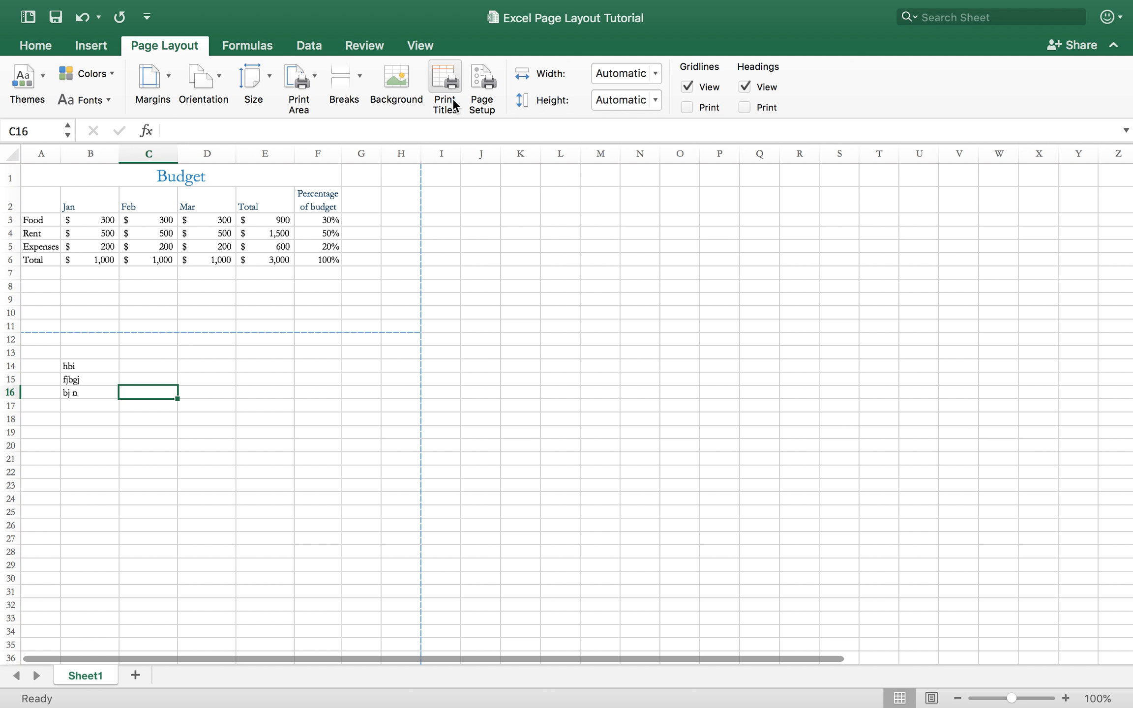
Open Page Setup and review the orientation, scaling and margin settings.
click(483, 102)
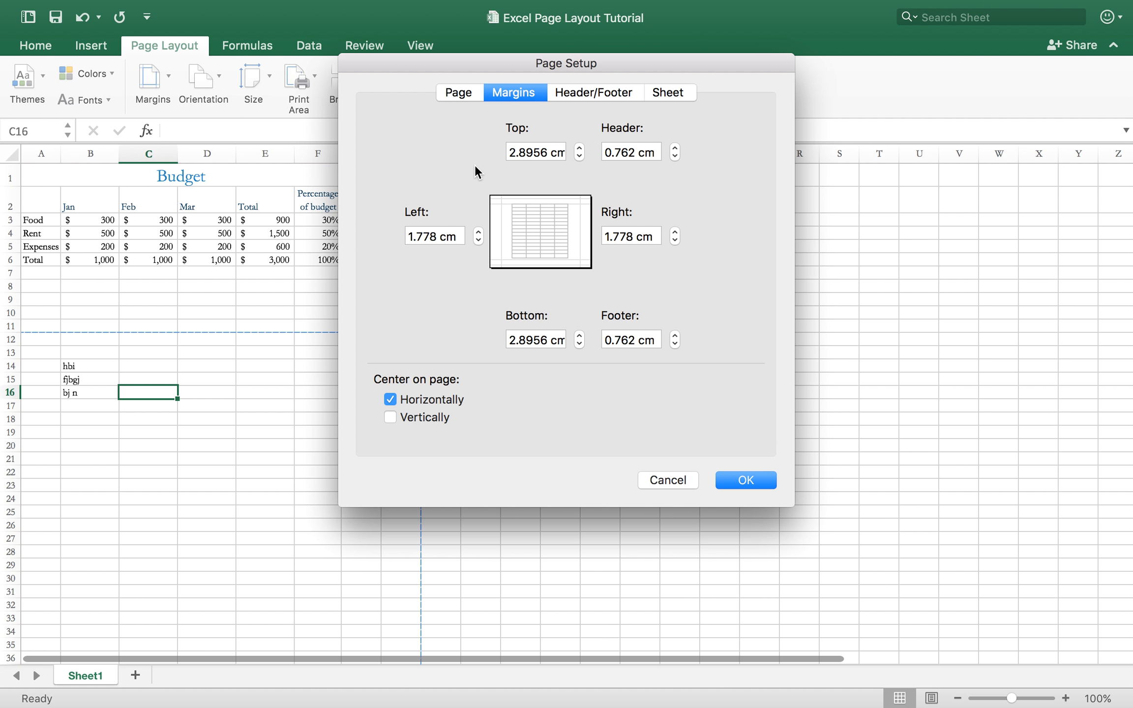
click(466, 95)
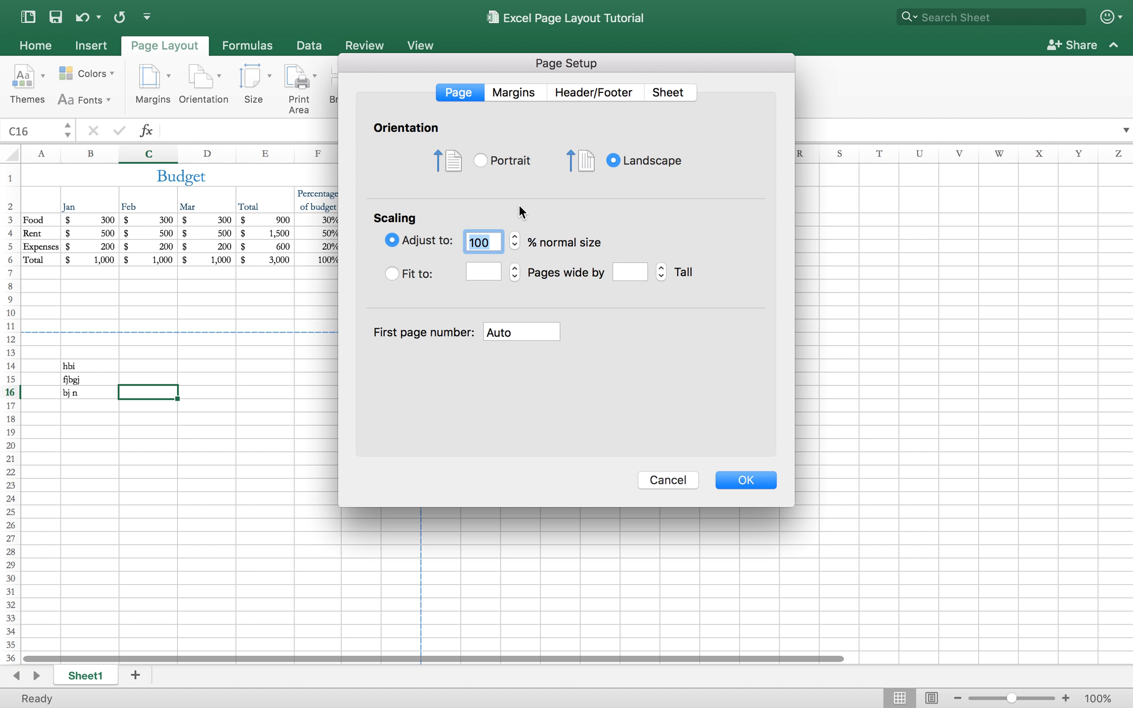
click(520, 97)
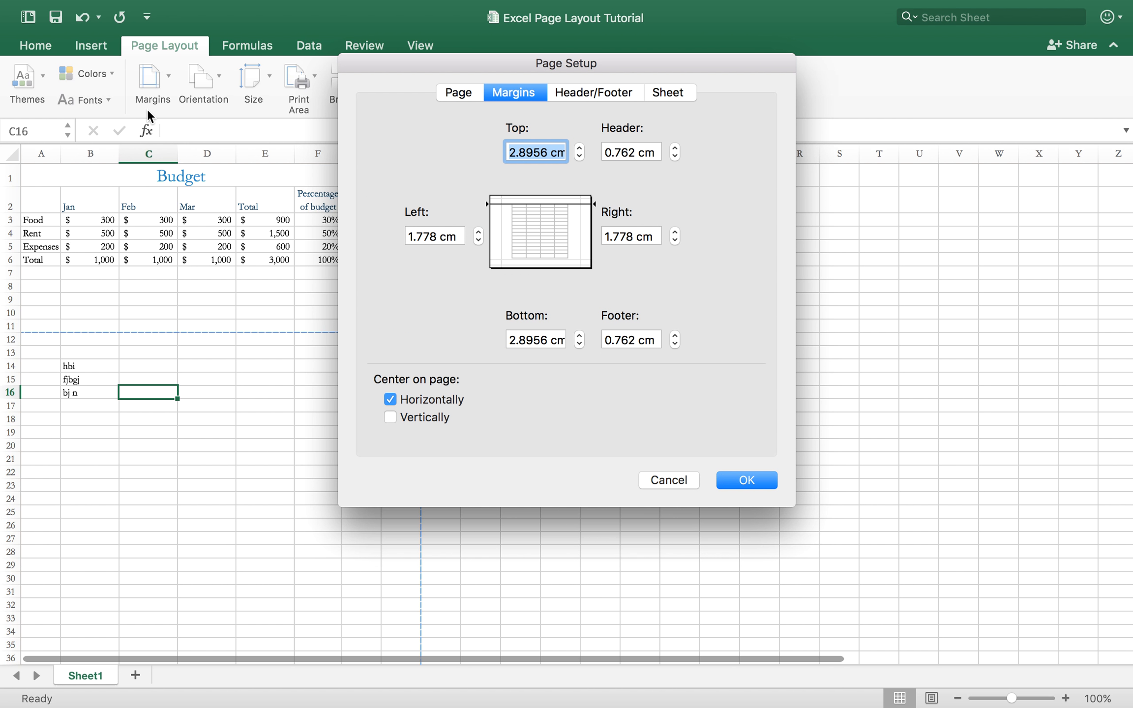
Set the page header to the preset with the author's name, Page 1 and the date 9/27/16.
click(599, 93)
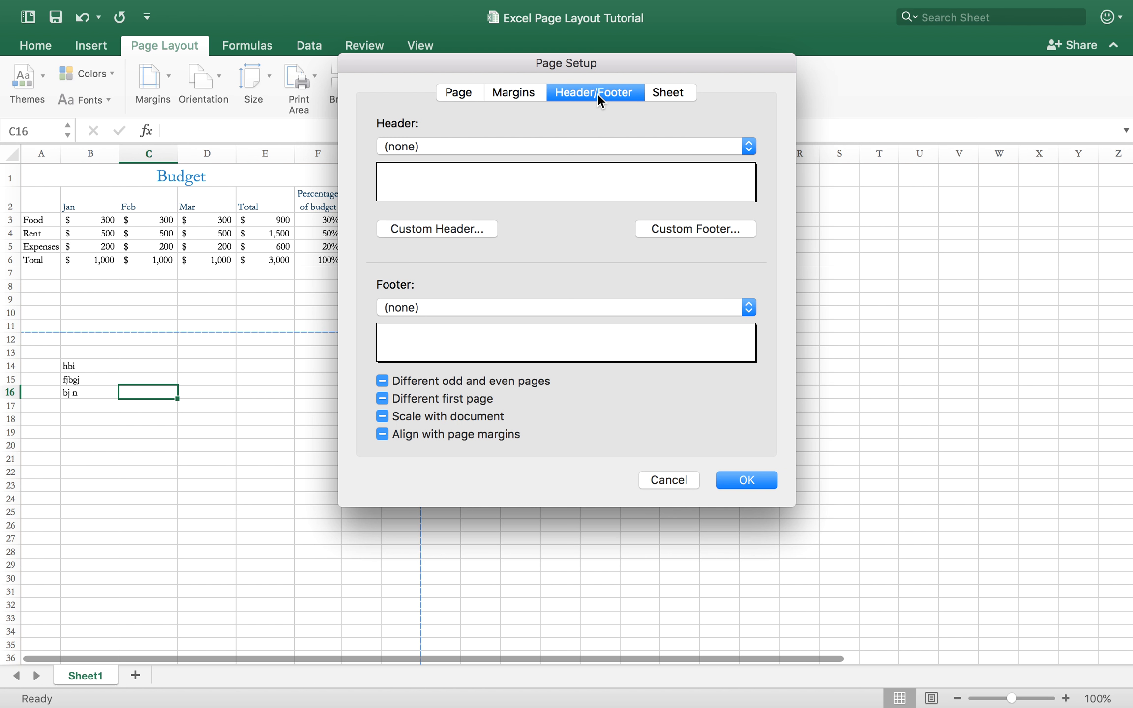
click(548, 150)
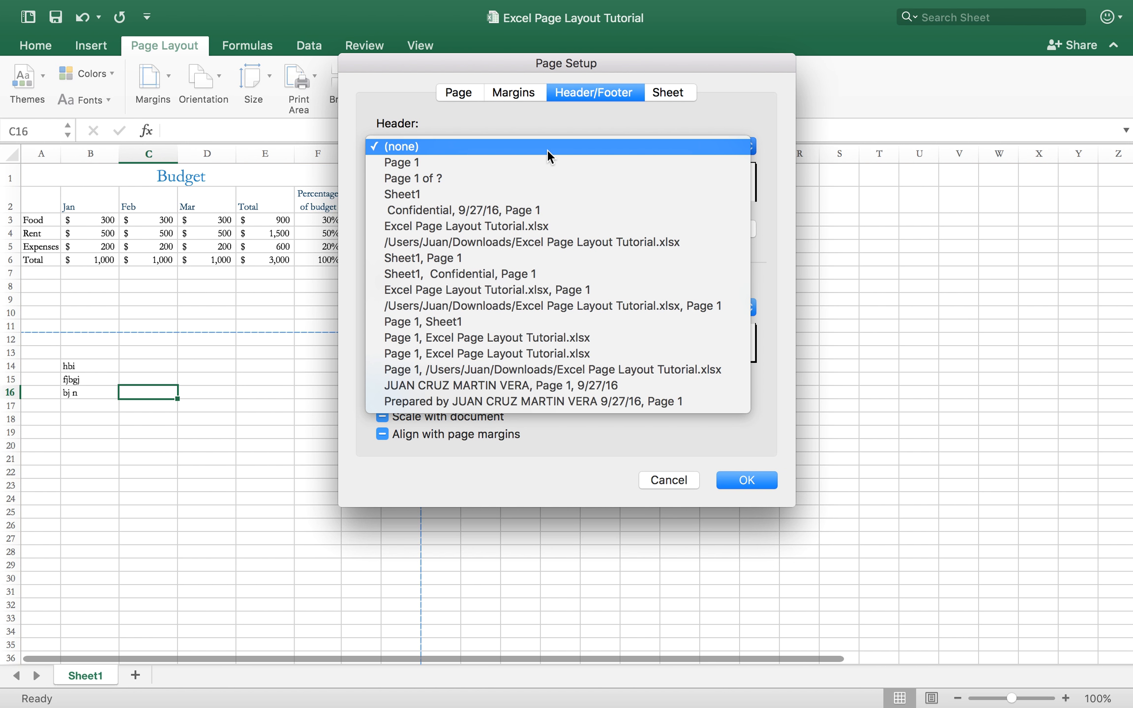
click(570, 101)
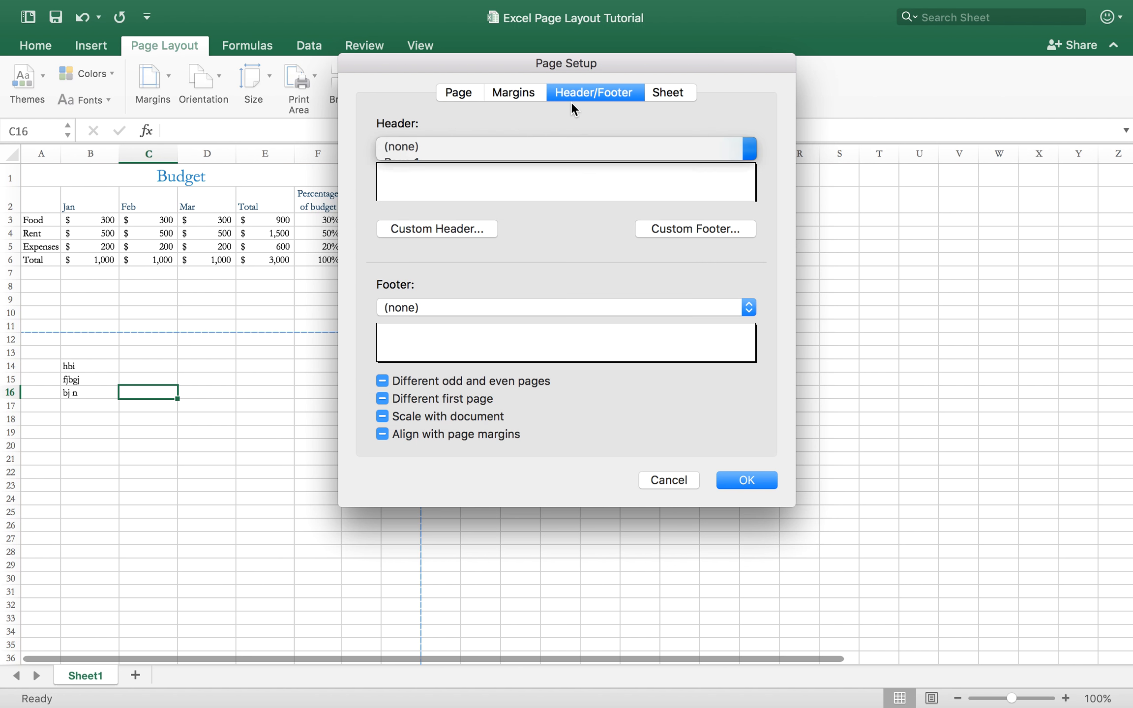
click(559, 150)
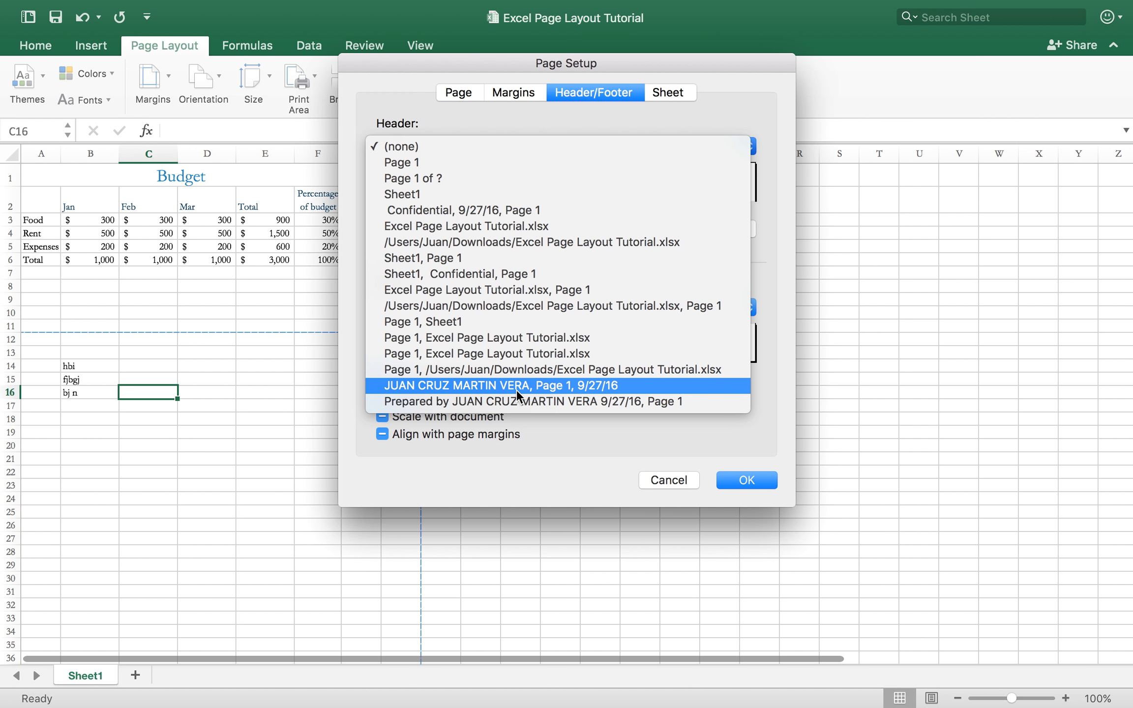
click(534, 387)
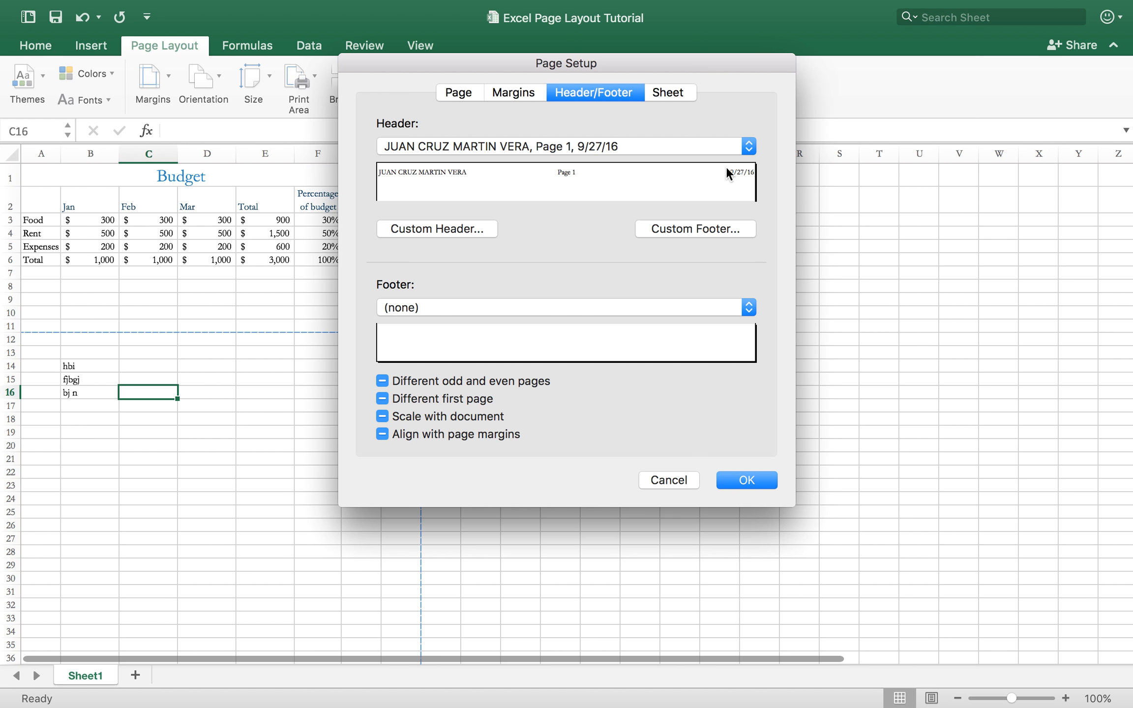
Customize the header by removing the page number text from its center section.
click(479, 229)
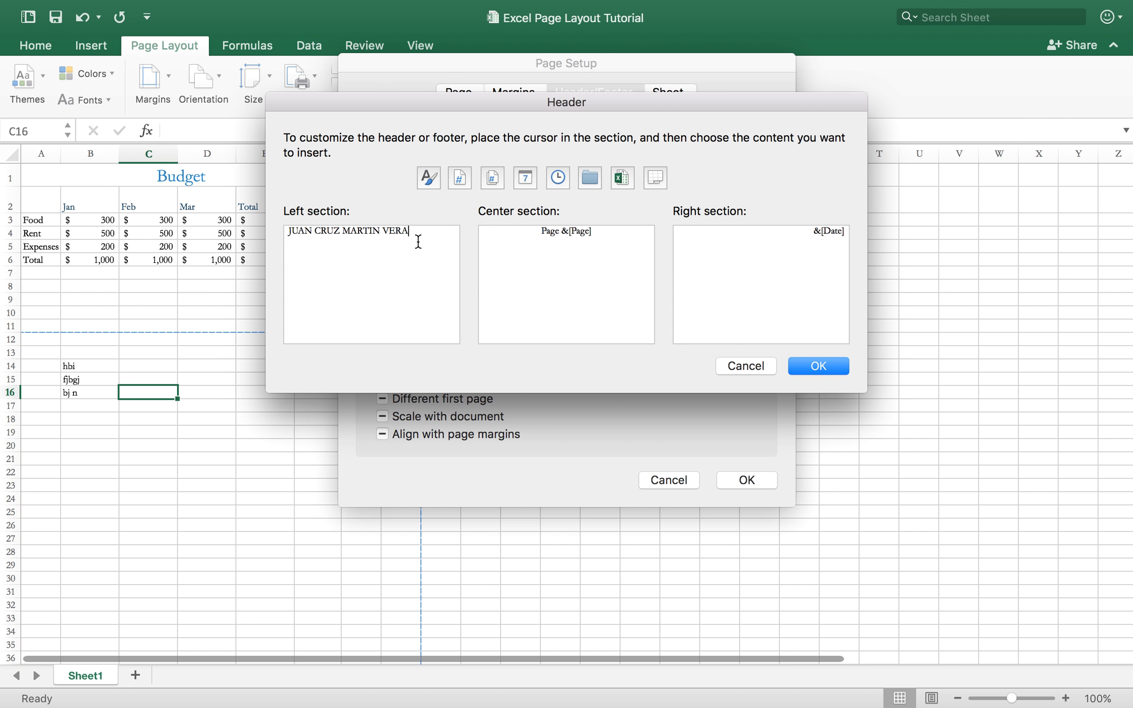
click(537, 236)
drag(537, 235, 614, 233)
key(BackSpace)
click(836, 366)
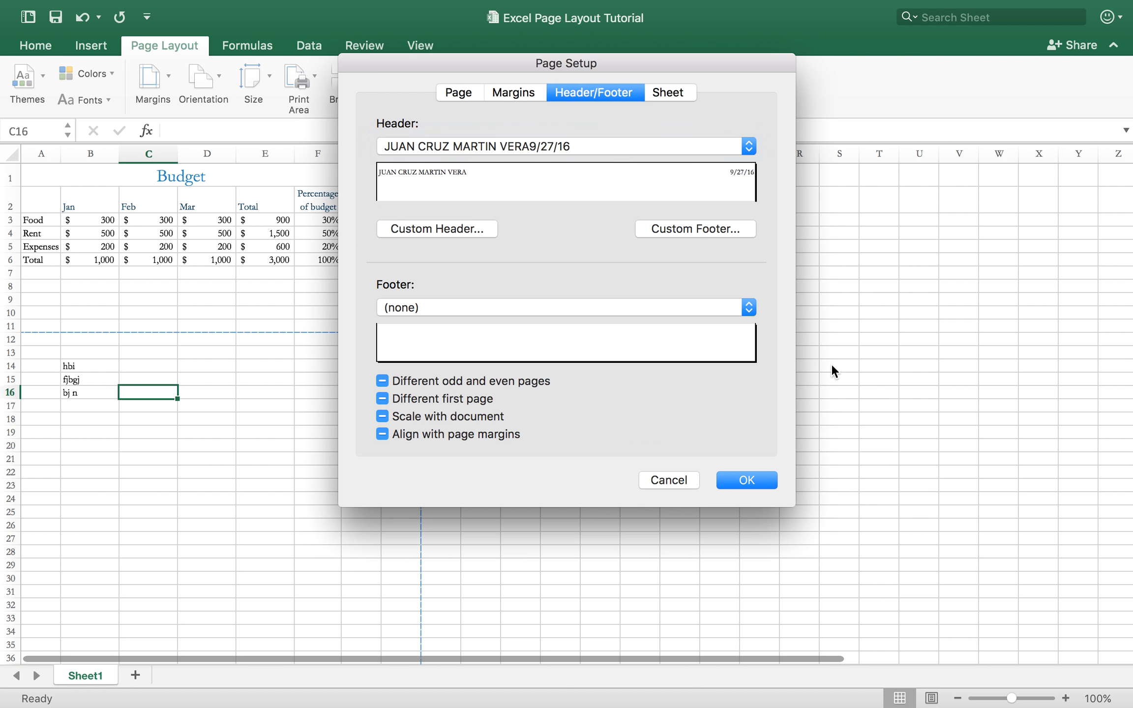
Set the footer to the Page 1 preset, and apply the page setup after checking the sheet print options.
click(547, 310)
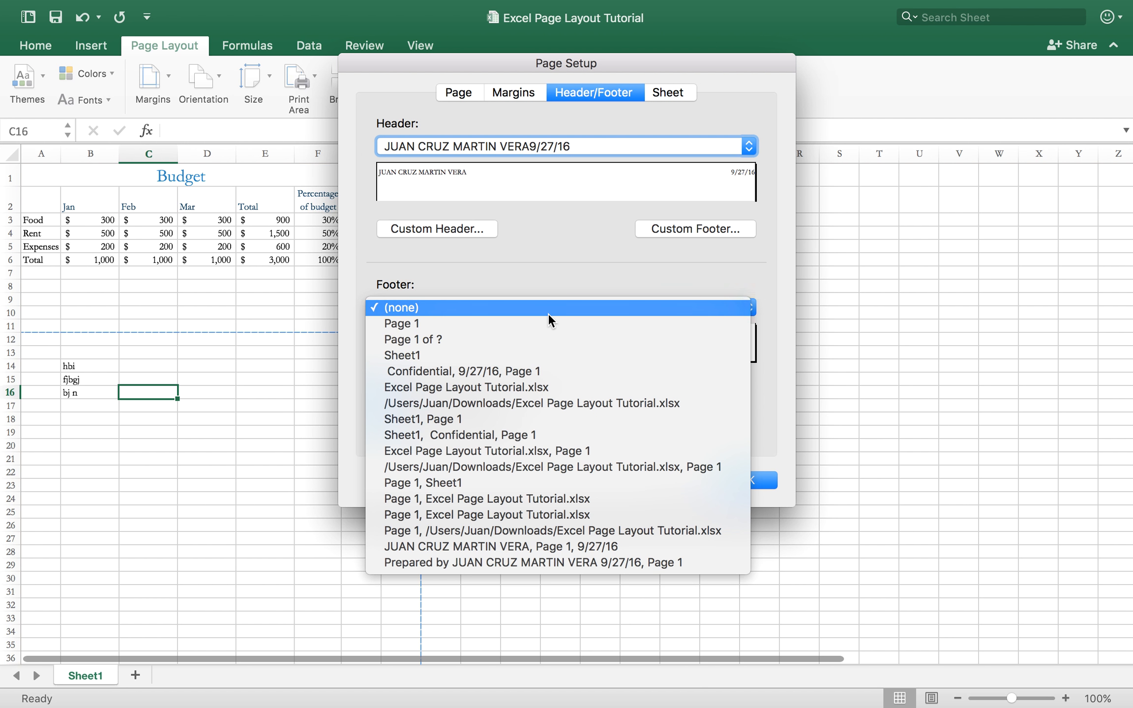
click(545, 321)
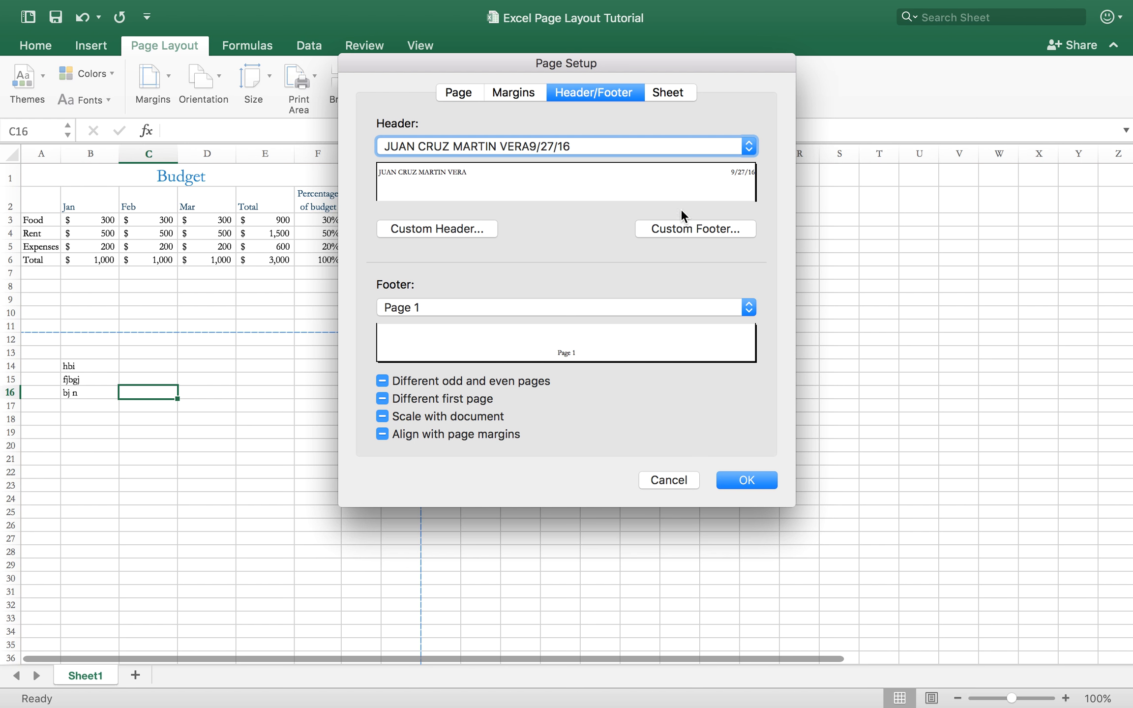
click(684, 91)
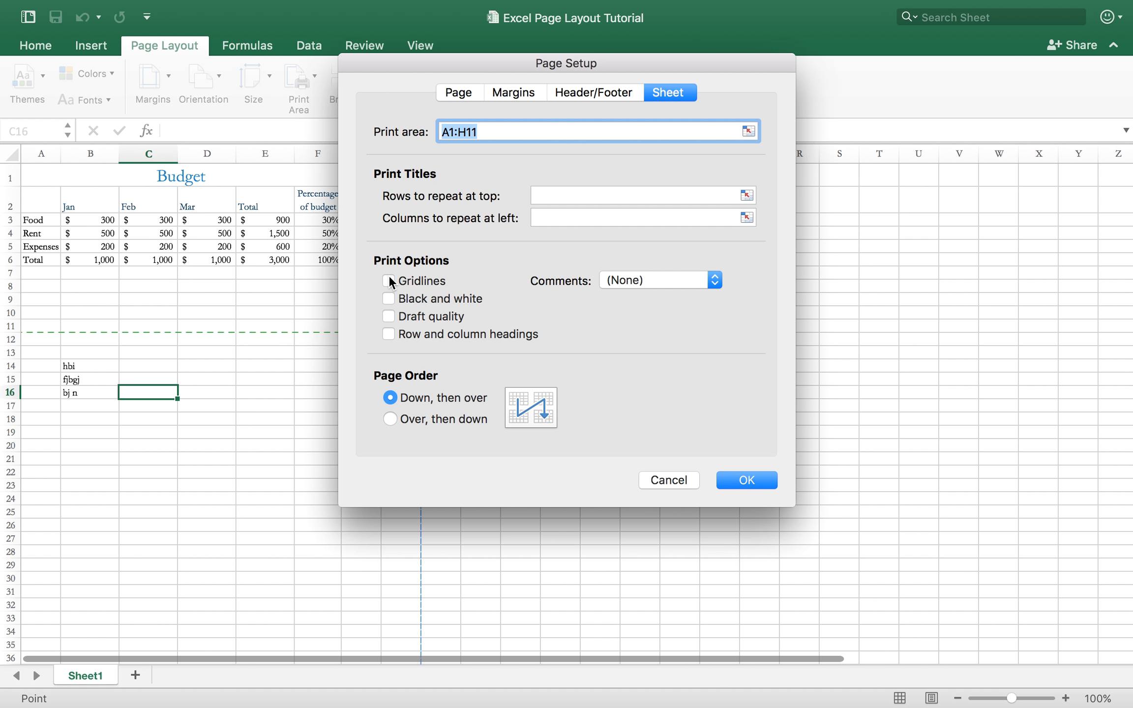
click(745, 480)
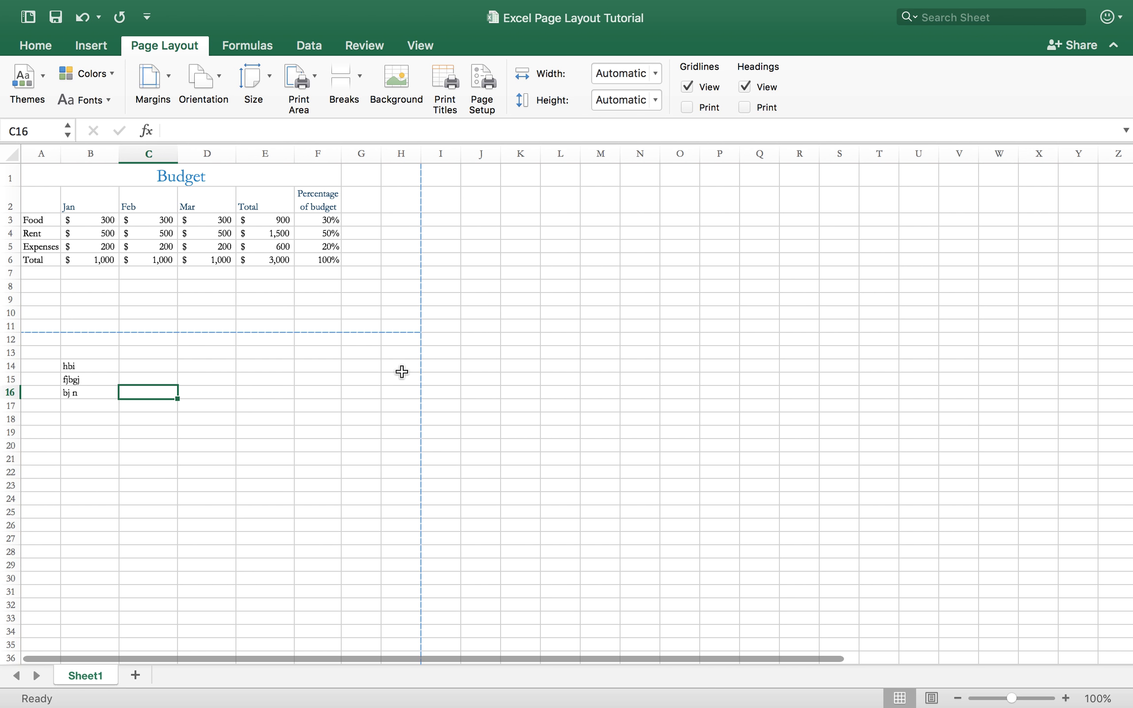